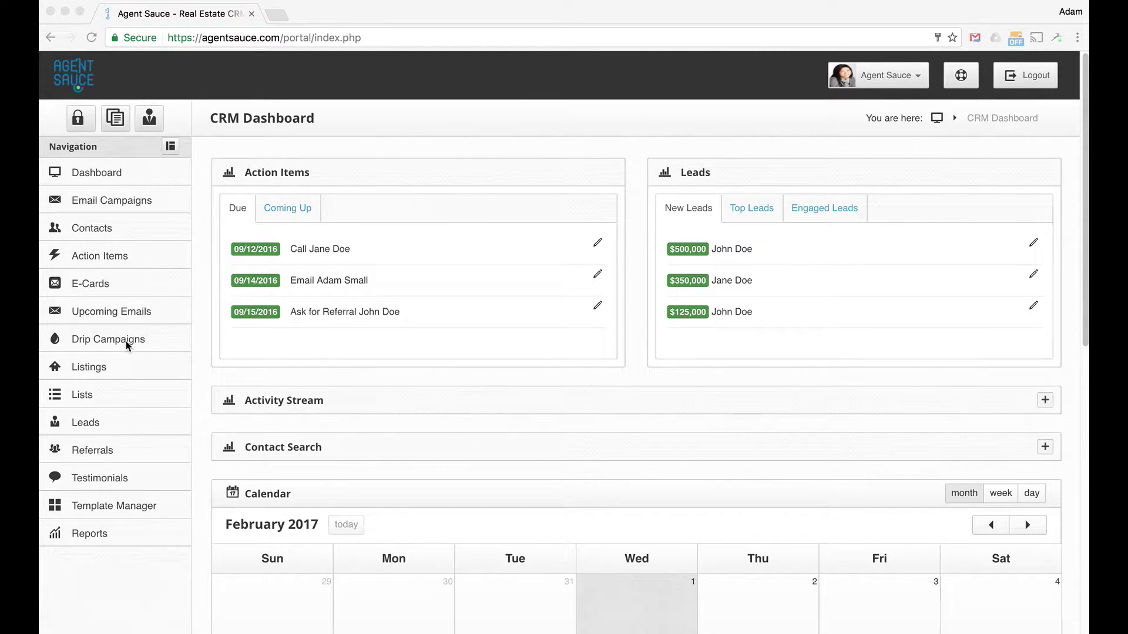
Step: Open the Drip Campaigns page from the left sidebar
{"action": "left_click", "coordinate": [149, 340]}
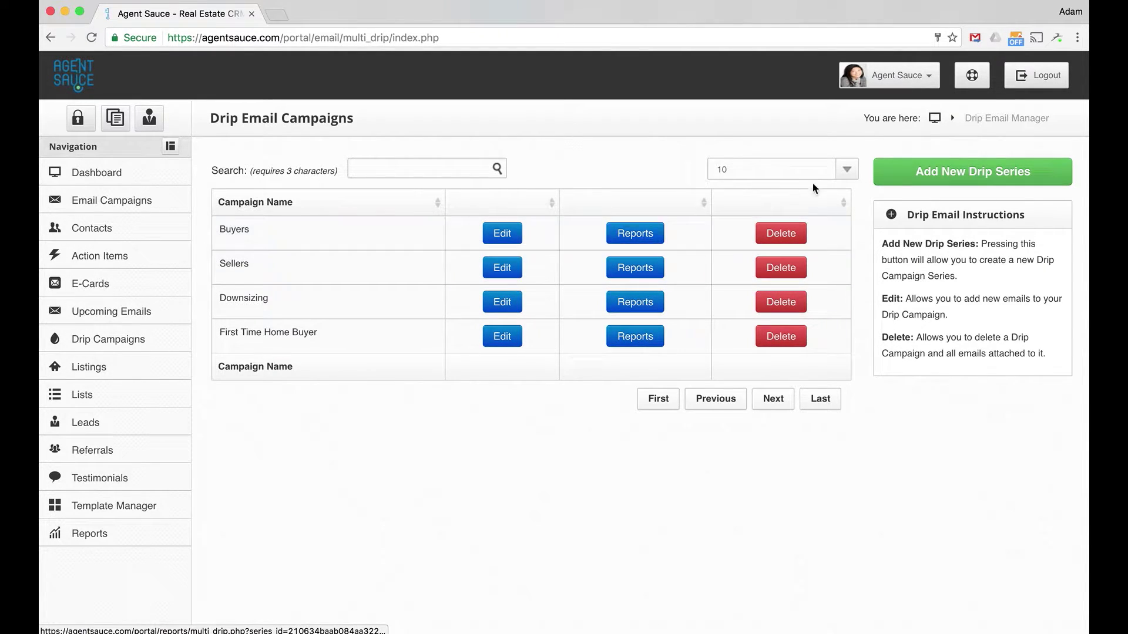
Step: Create a new drip series named 'Closed Sellers' that uses the Closed Sellers email list
{"action": "left_click", "coordinate": [959, 175]}
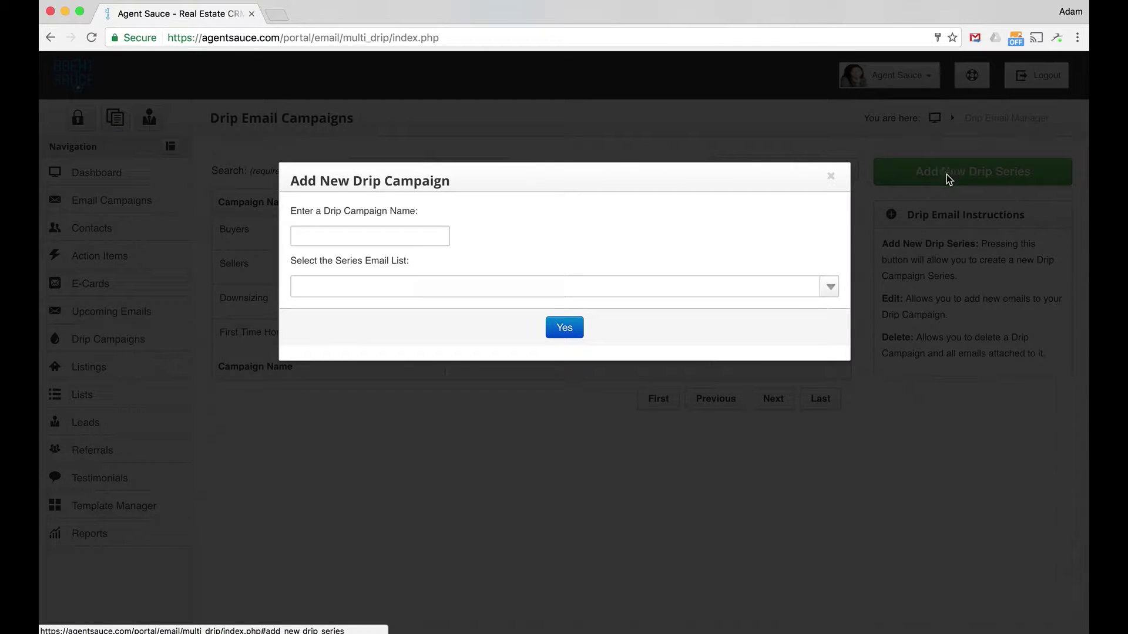
{"action": "left_click", "coordinate": [400, 236]}
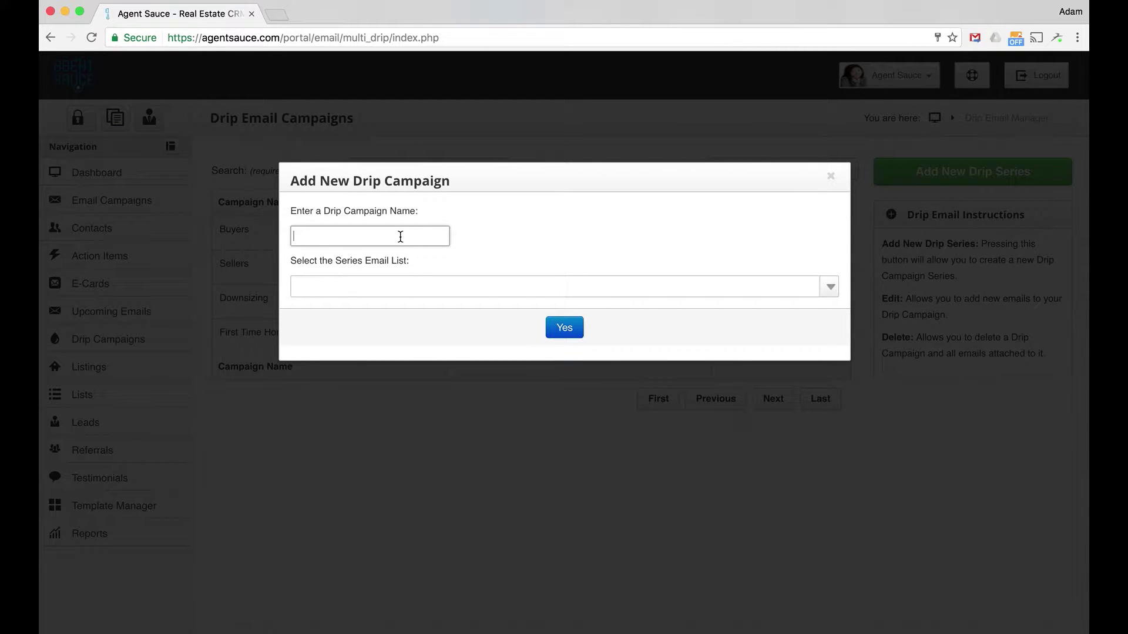
{"action": "type", "text": "Closed Sellers"}
{"action": "left_click", "coordinate": [471, 287]}
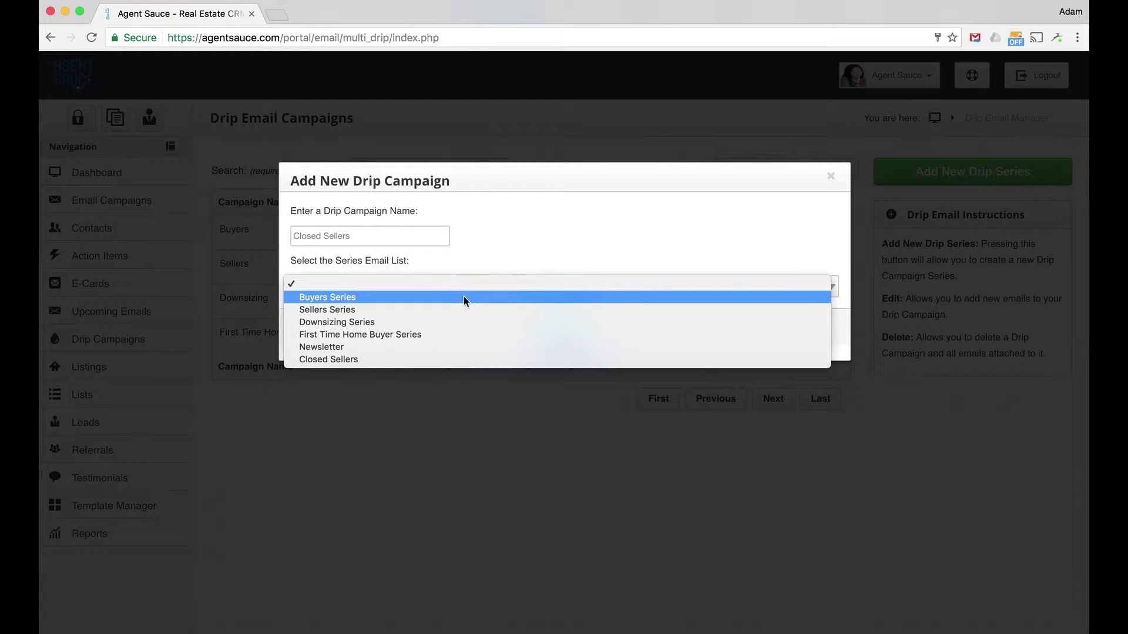
{"action": "left_click", "coordinate": [450, 360]}
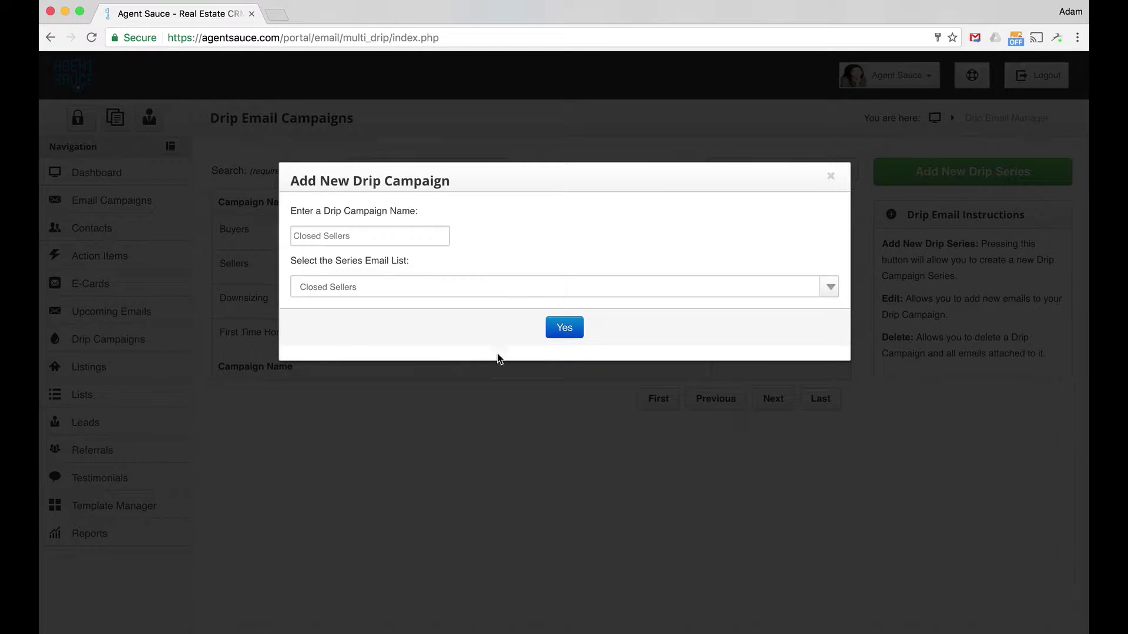
{"action": "left_click", "coordinate": [565, 329]}
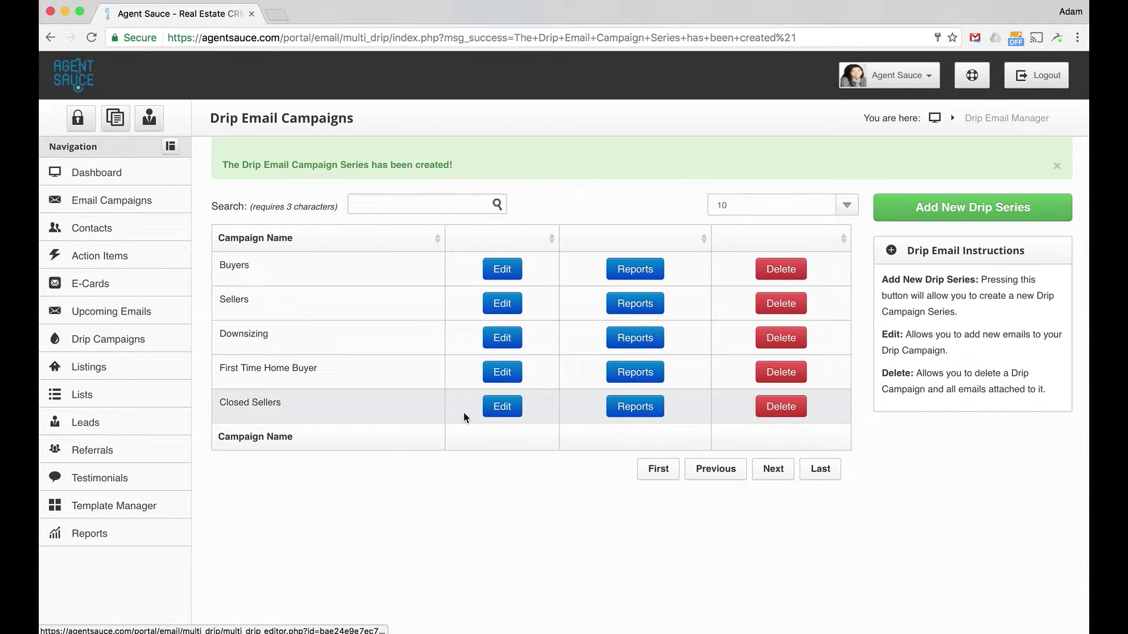
Step: Edit the Closed Sellers campaign and add its first drip email
{"action": "left_click", "coordinate": [495, 415]}
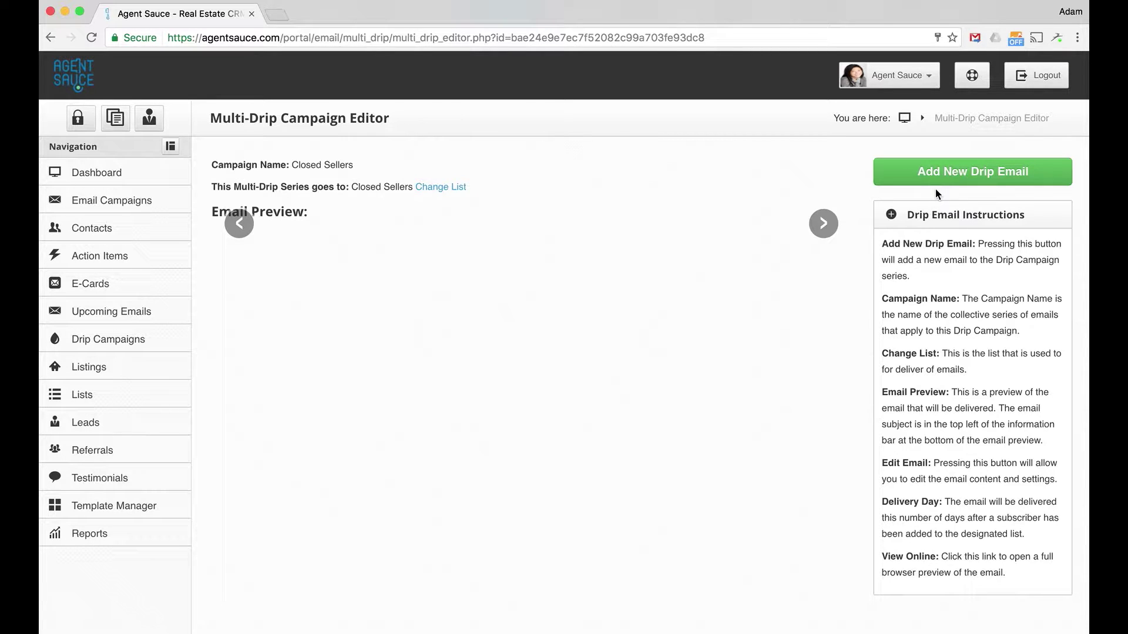
{"action": "left_click", "coordinate": [966, 176]}
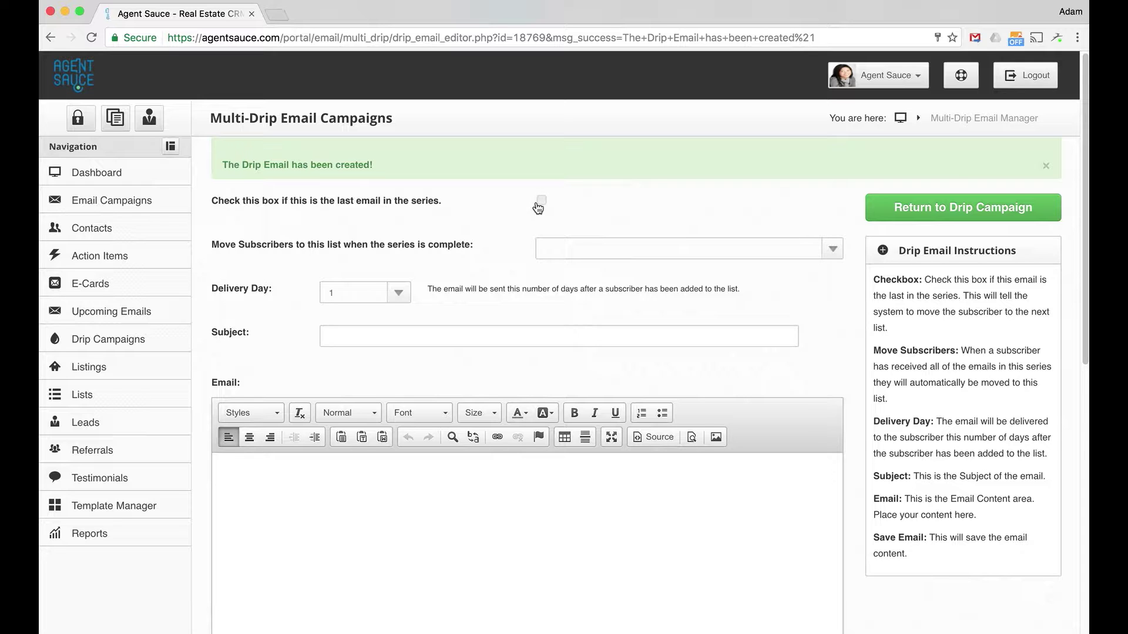
Step: Leave the email unmarked as last in series, with no Move Subscribers list
{"action": "left_click", "coordinate": [565, 252]}
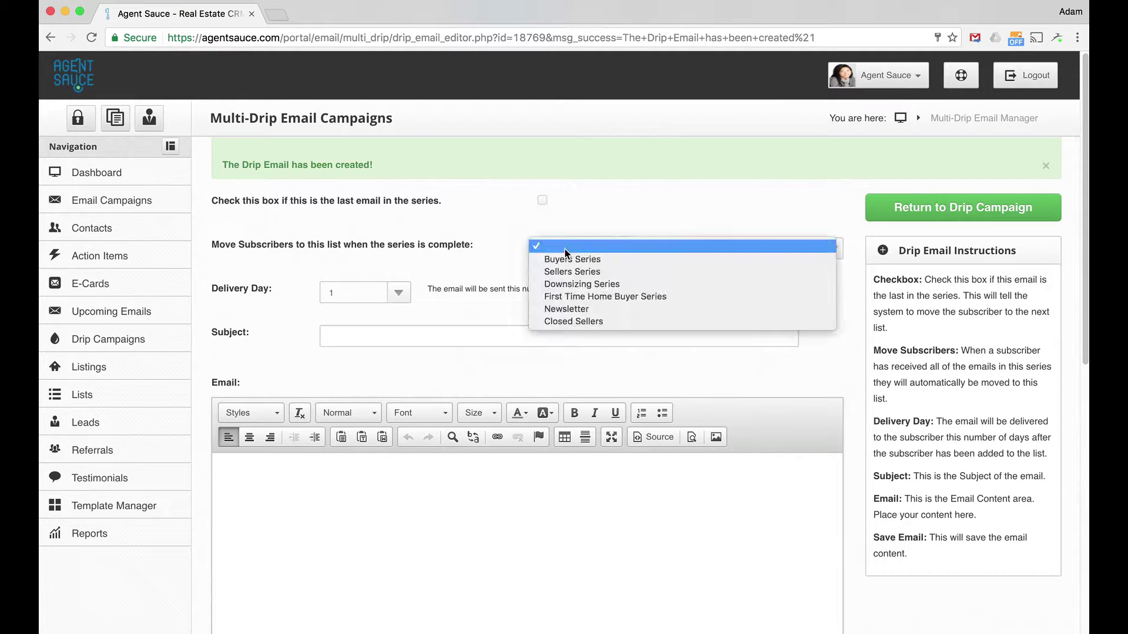
{"action": "left_click", "coordinate": [656, 220]}
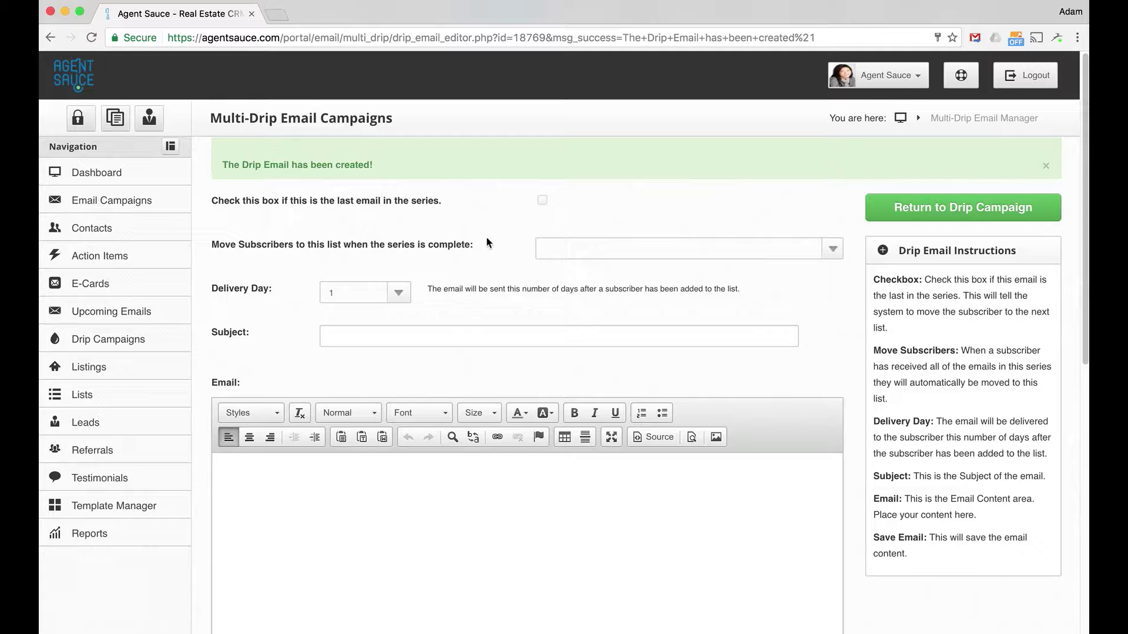
{"action": "left_click", "coordinate": [541, 200]}
{"action": "left_click", "coordinate": [549, 250]}
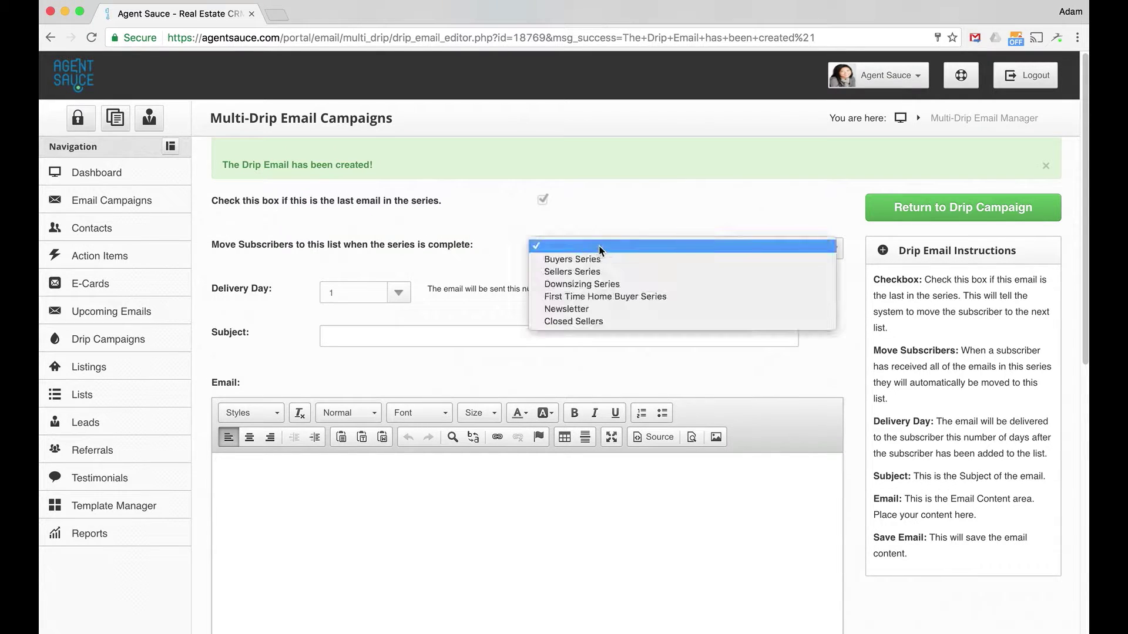
{"action": "left_click", "coordinate": [600, 313]}
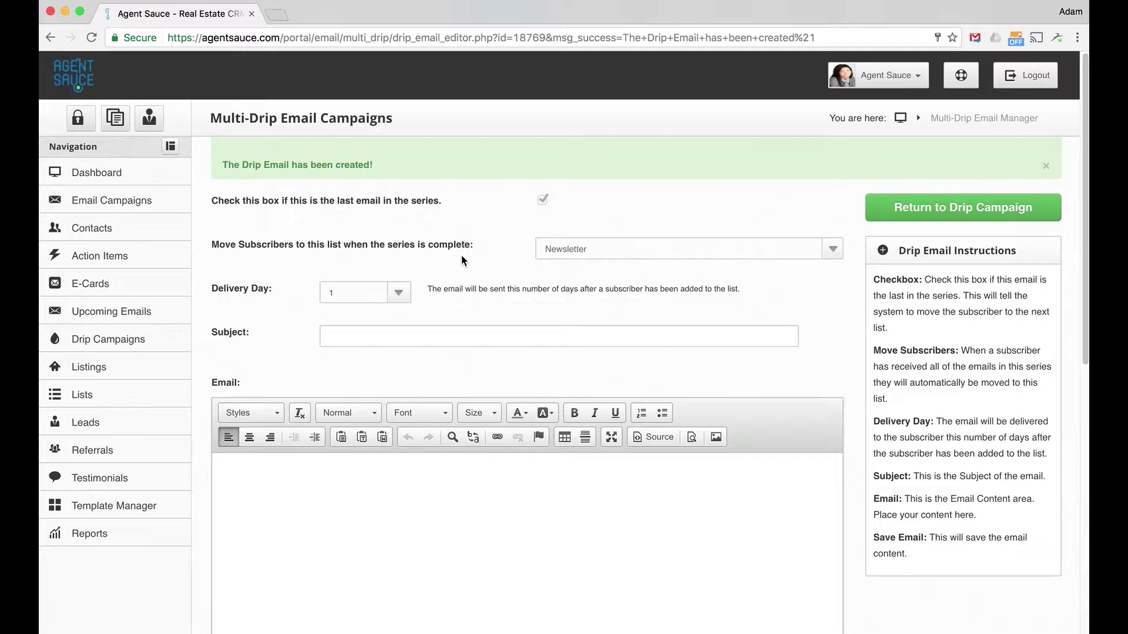
{"action": "left_click", "coordinate": [544, 200]}
{"action": "left_click", "coordinate": [565, 246]}
{"action": "left_click", "coordinate": [587, 185]}
{"action": "scroll", "coordinate": [302, 271], "scroll_direction": "down", "scroll_amount": 2}
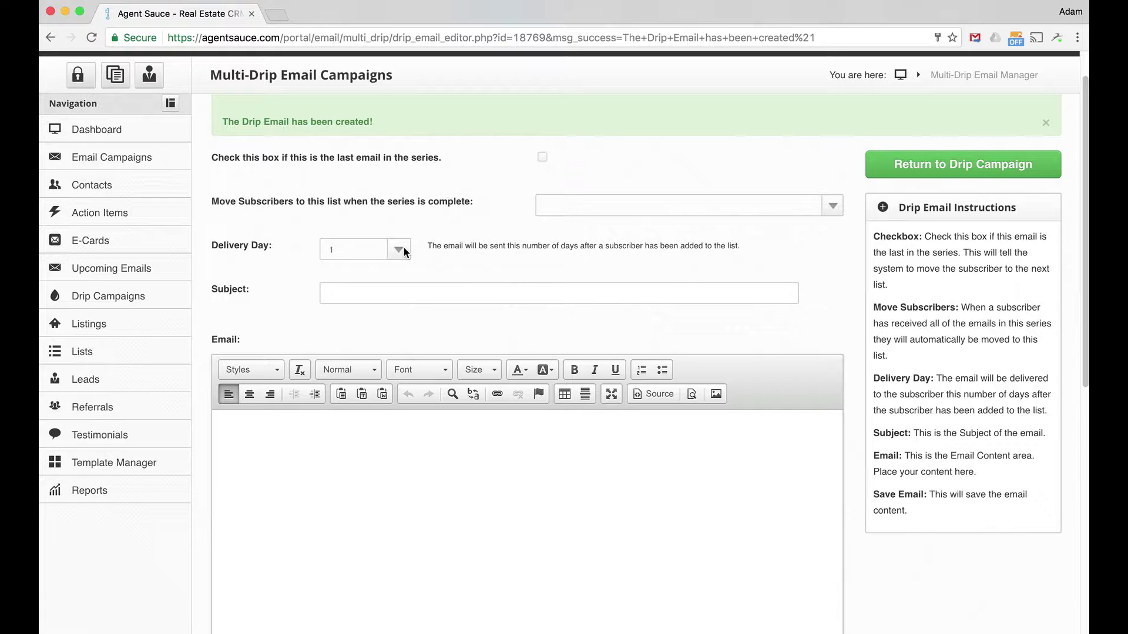
Step: Set Delivery Day to 1 and the subject to 'Congratulations'
{"action": "left_click", "coordinate": [404, 248]}
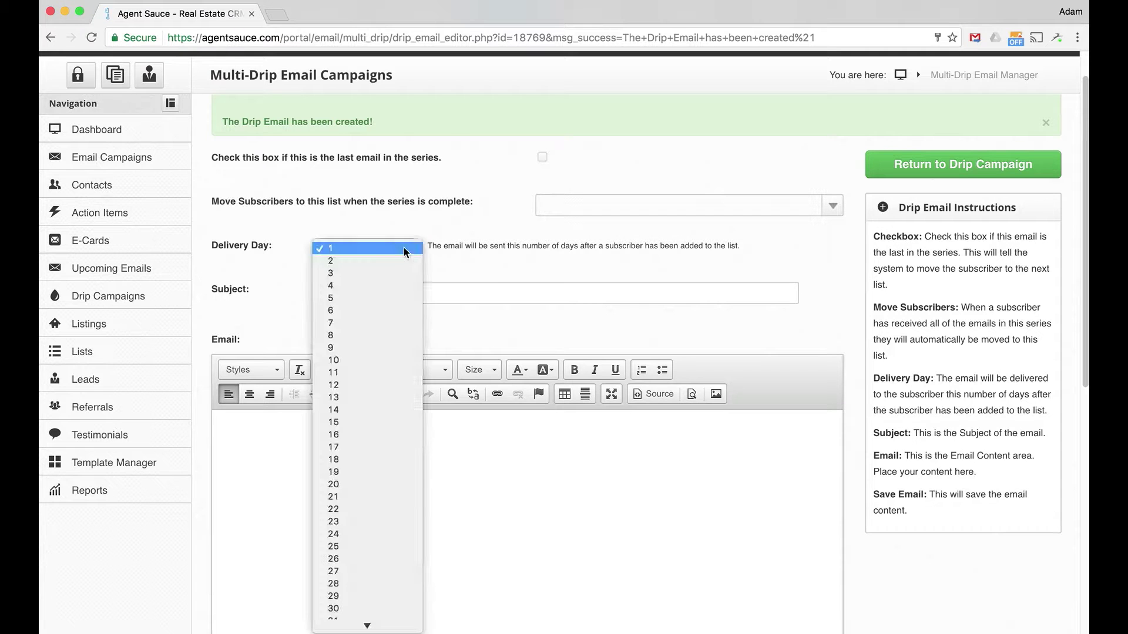
{"action": "left_click", "coordinate": [387, 285]}
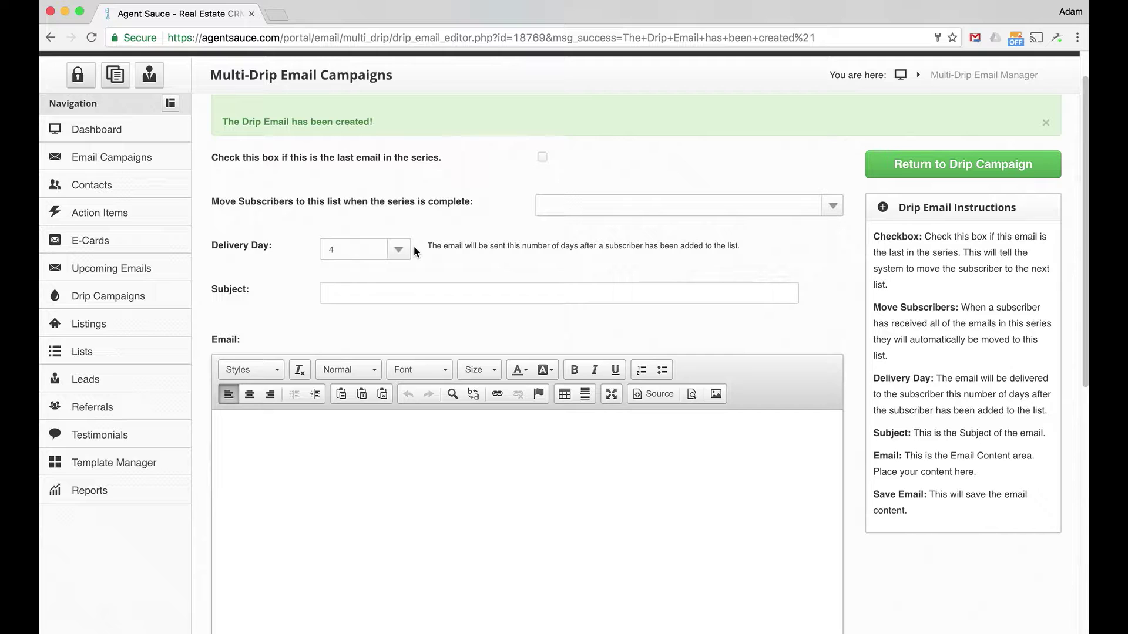
{"action": "left_click", "coordinate": [403, 249]}
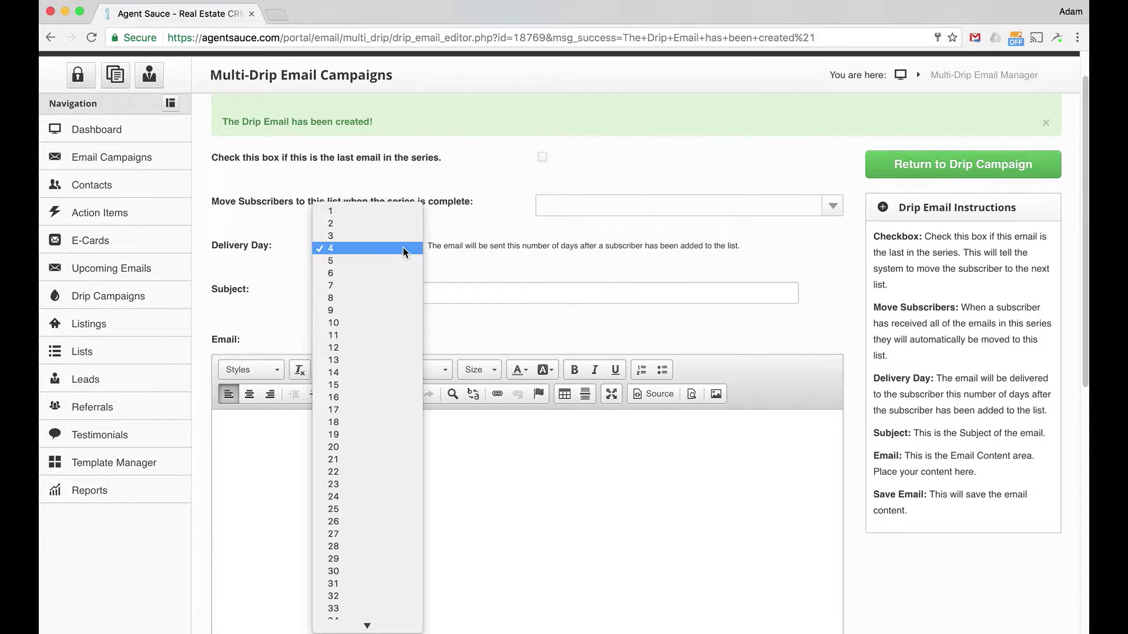
{"action": "left_click", "coordinate": [401, 213]}
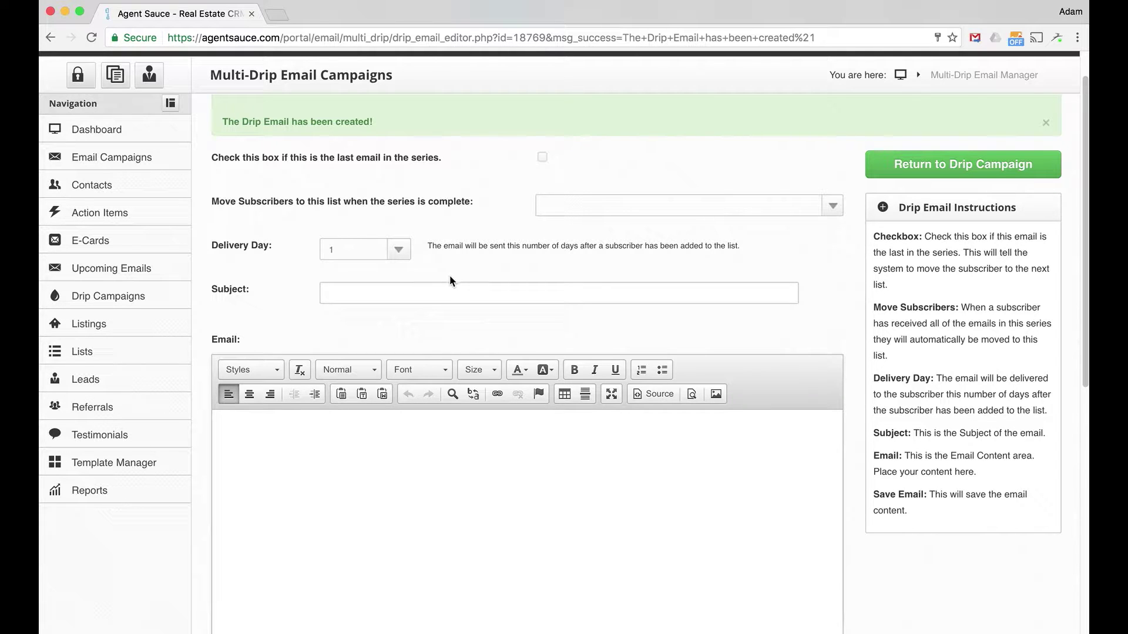
{"action": "left_click", "coordinate": [435, 292]}
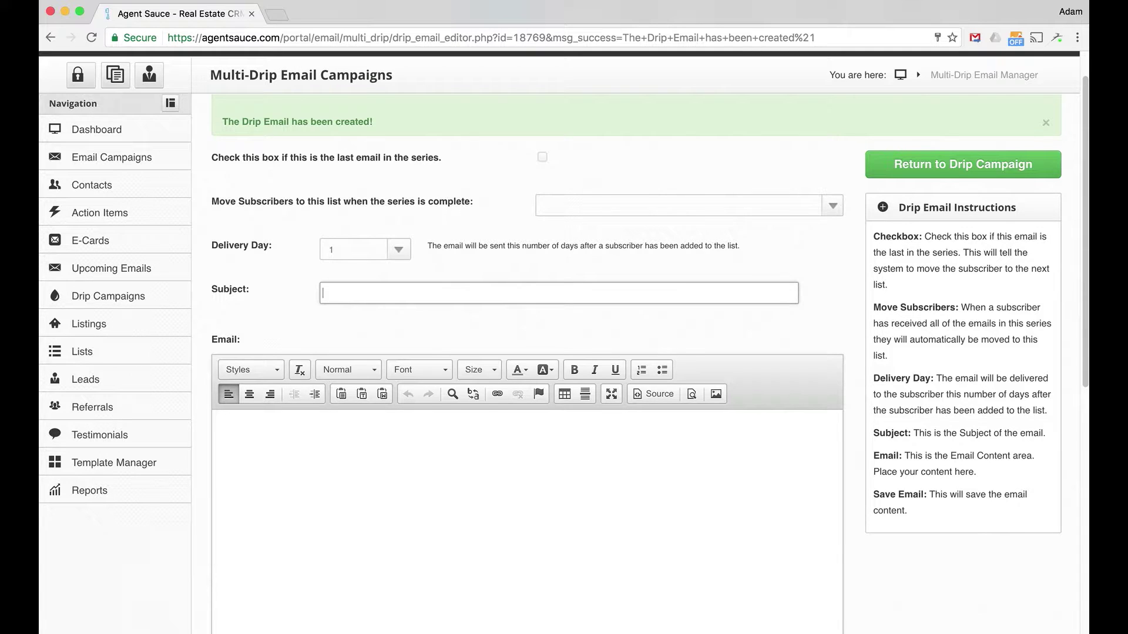
{"action": "type", "text": "Congratulations!"}
{"action": "scroll", "coordinate": [438, 290], "scroll_direction": "down", "scroll_amount": 2}
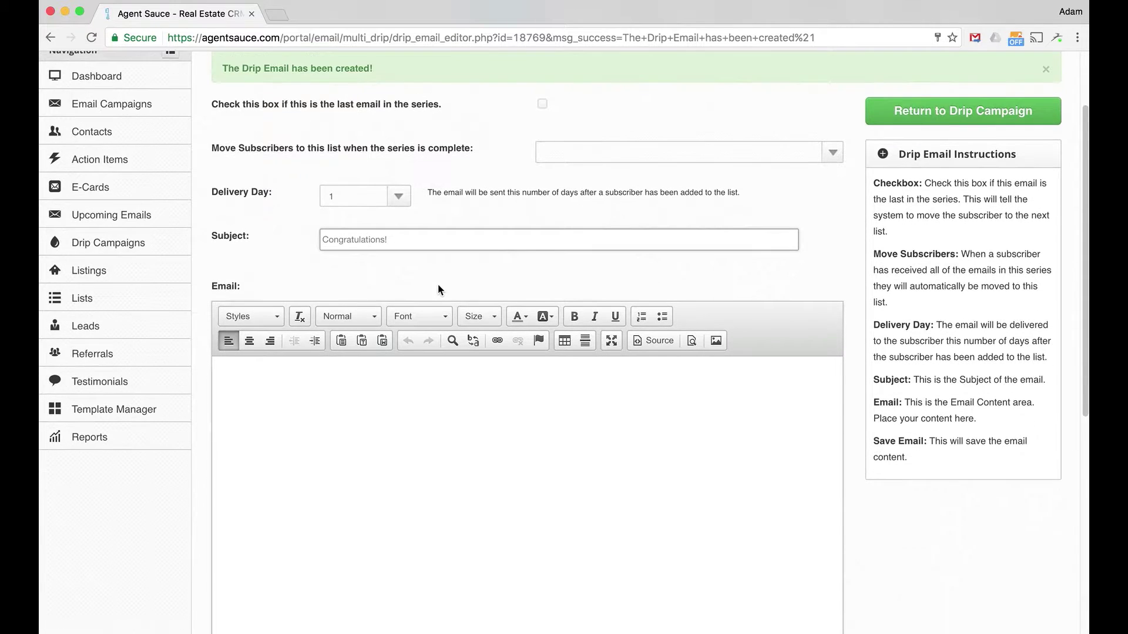
{"action": "scroll", "coordinate": [444, 277], "scroll_direction": "down", "scroll_amount": 7}
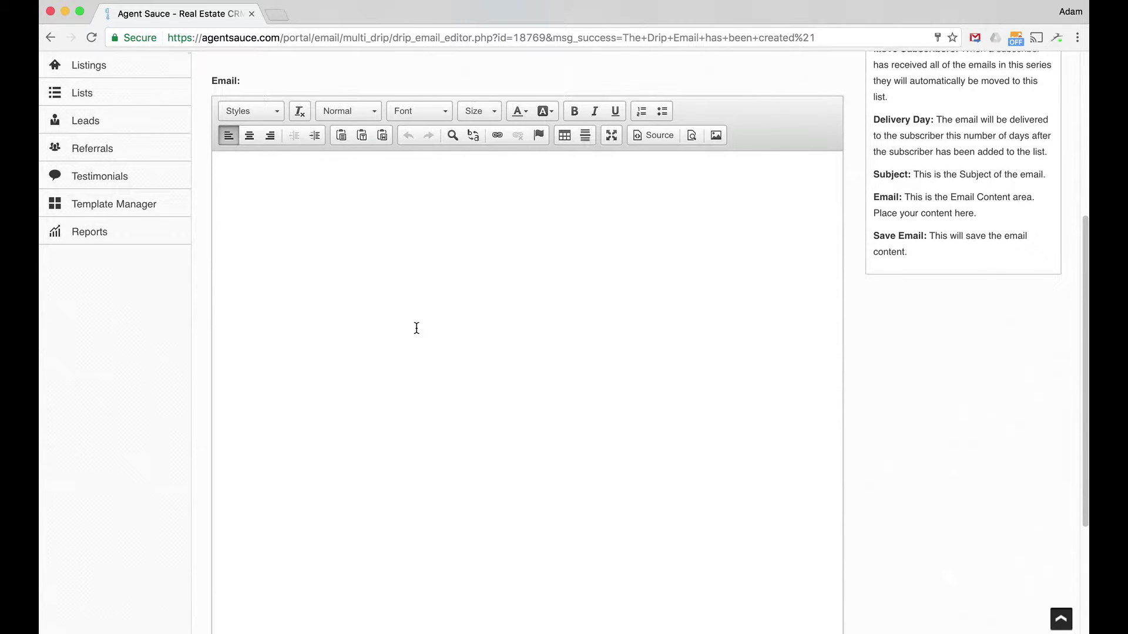
Step: Paste the prepared thank-you message, greeting by |*FNAME*|, into the email body
{"action": "left_click", "coordinate": [410, 270]}
{"action": "scroll", "coordinate": [478, 313], "scroll_direction": "down", "scroll_amount": 1}
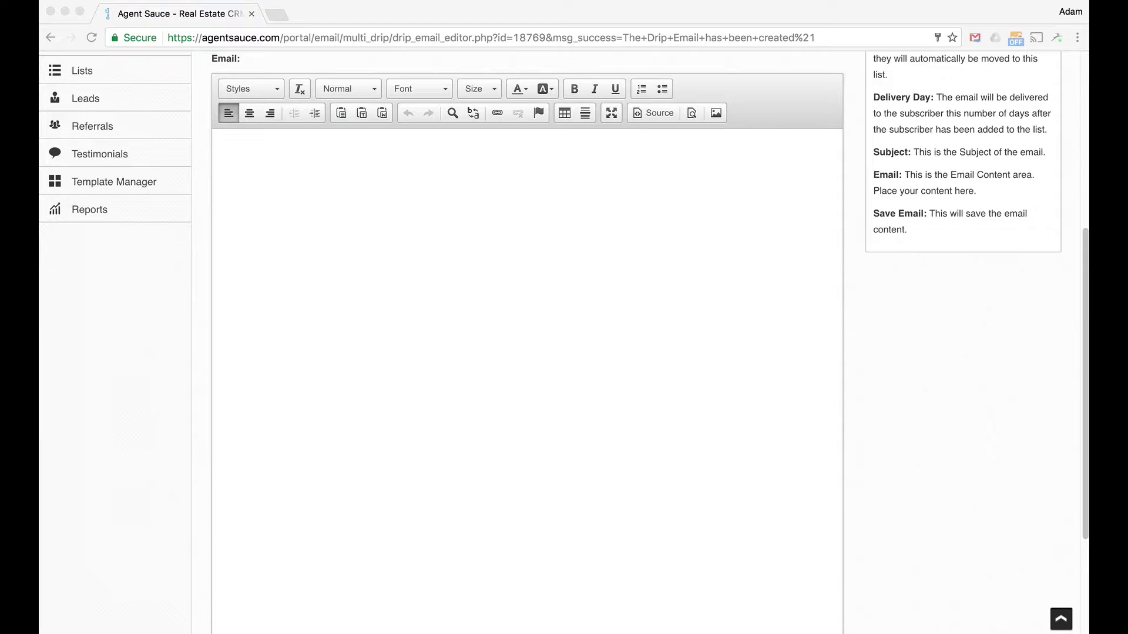
{"action": "left_click", "coordinate": [338, 222]}
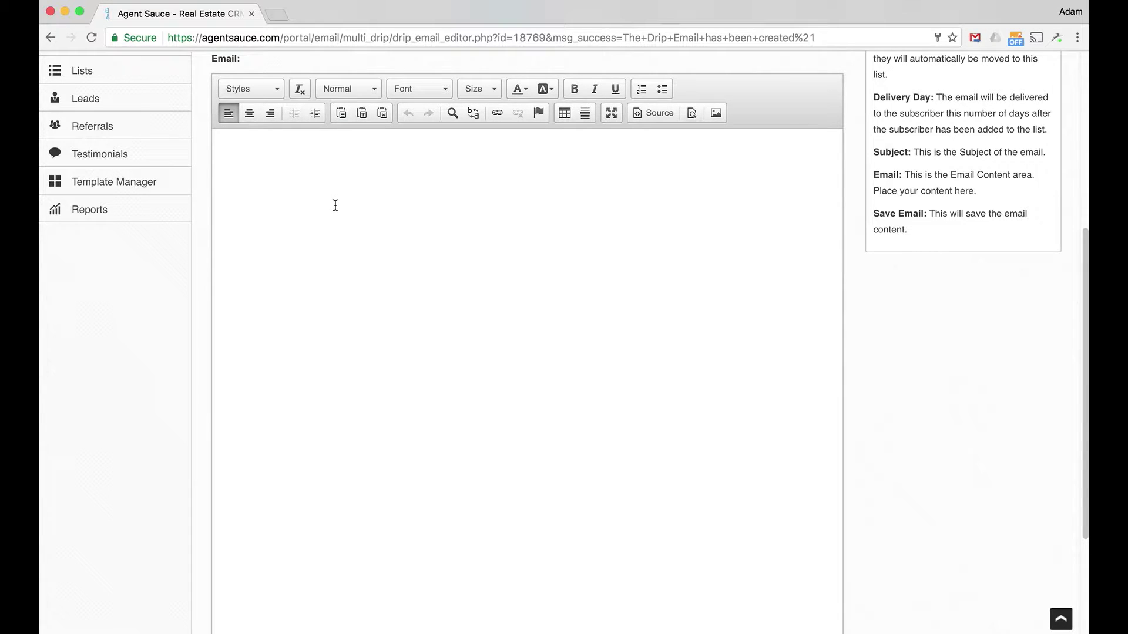
{"action": "type", "text": "Hi |*FNAME*|, Just wanted to thank you so much for working with me. I really enjoyed helping you sell your home. Please think of me of when asked about referring an estate agent in the future. Thanks! Adam"}
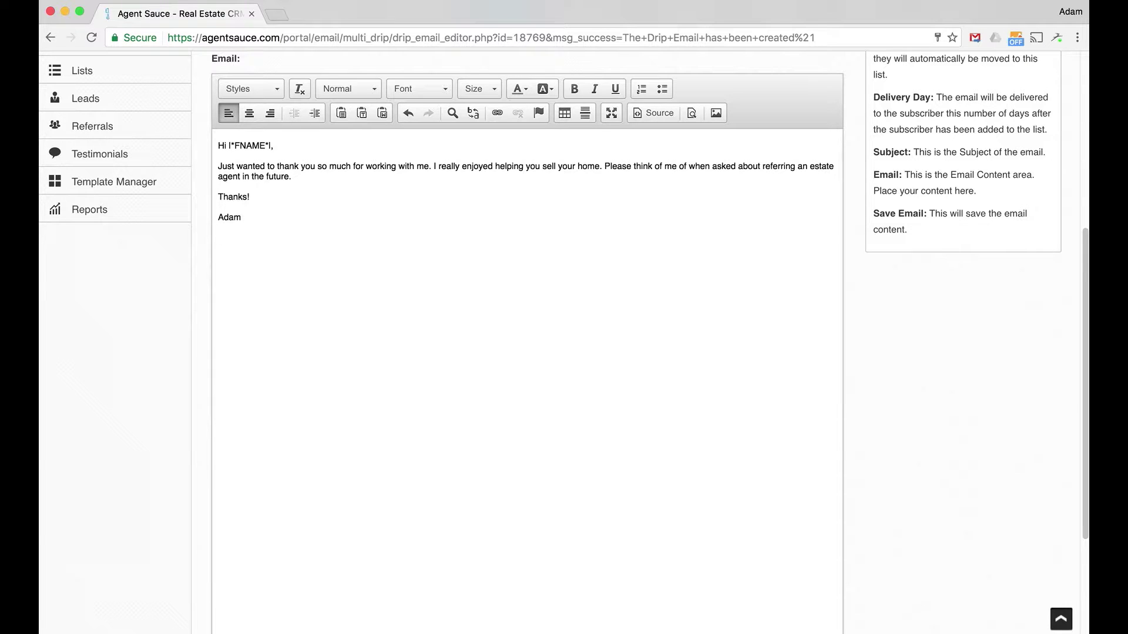
Step: Upload the footer jpg and insert it, 600×150, below the sign-off
{"action": "left_click", "coordinate": [720, 115]}
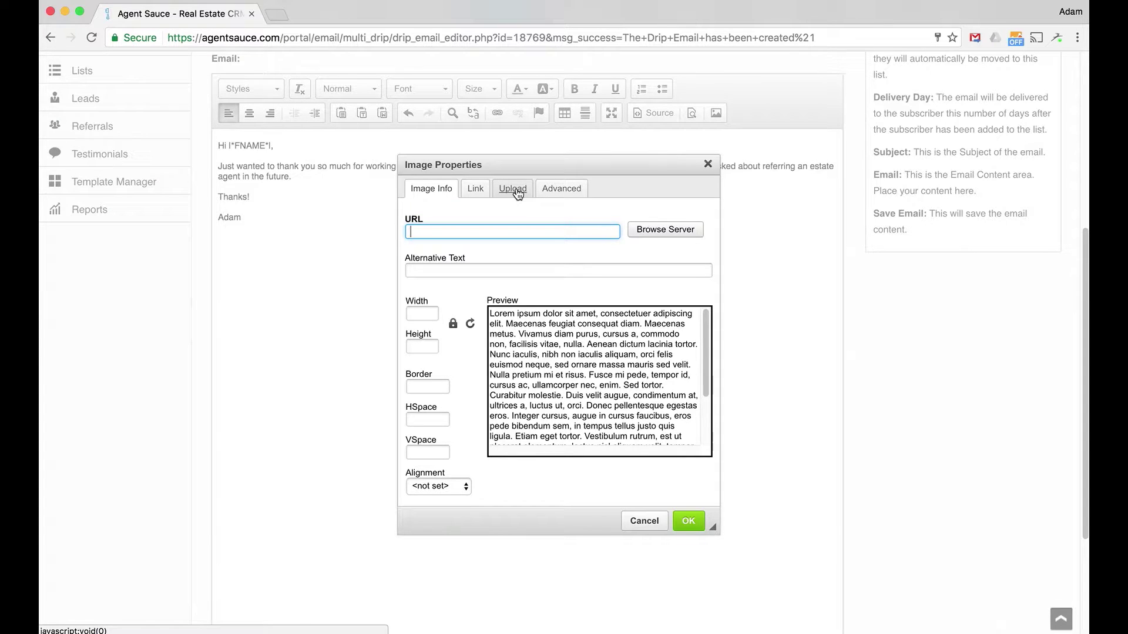
{"action": "left_click", "coordinate": [514, 189]}
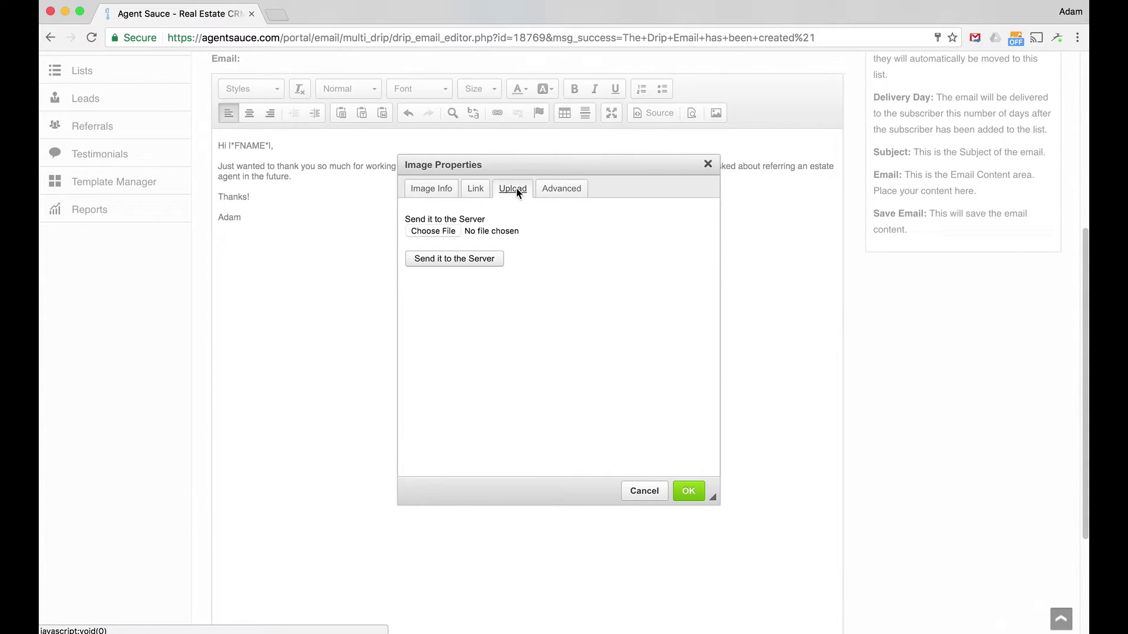
{"action": "left_click", "coordinate": [440, 231]}
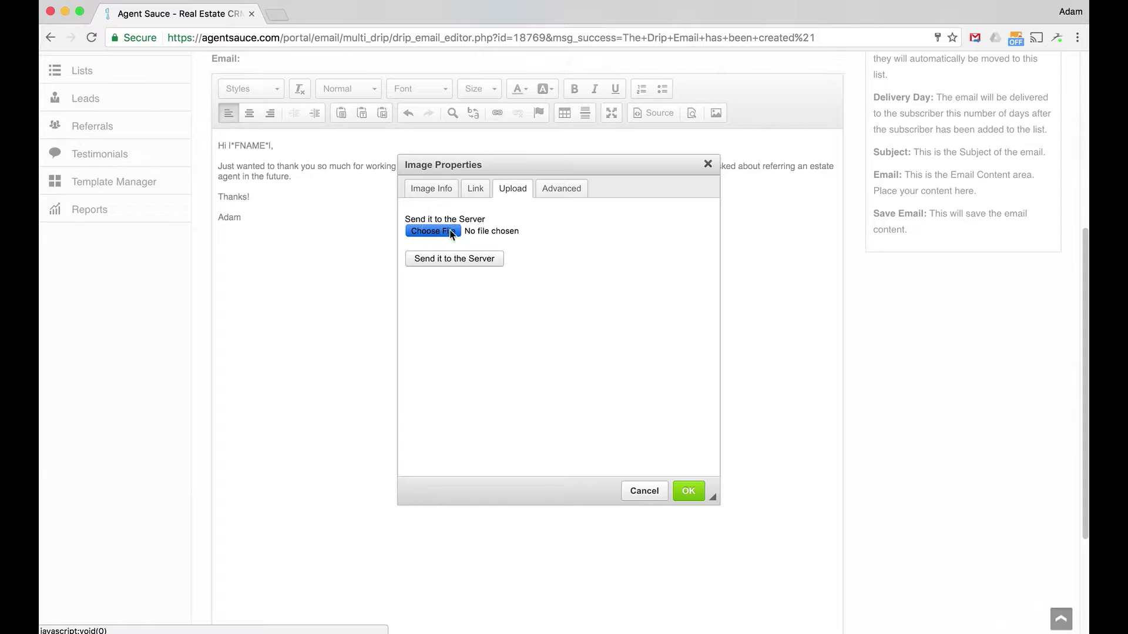
{"action": "left_click", "coordinate": [497, 109]}
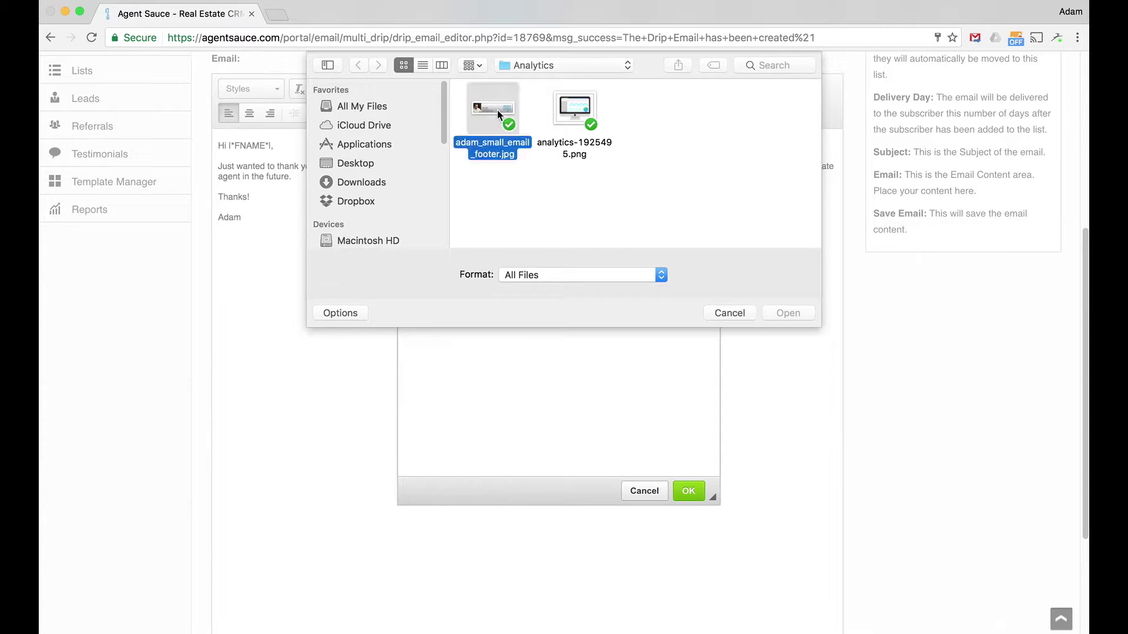
{"action": "left_click", "coordinate": [788, 312]}
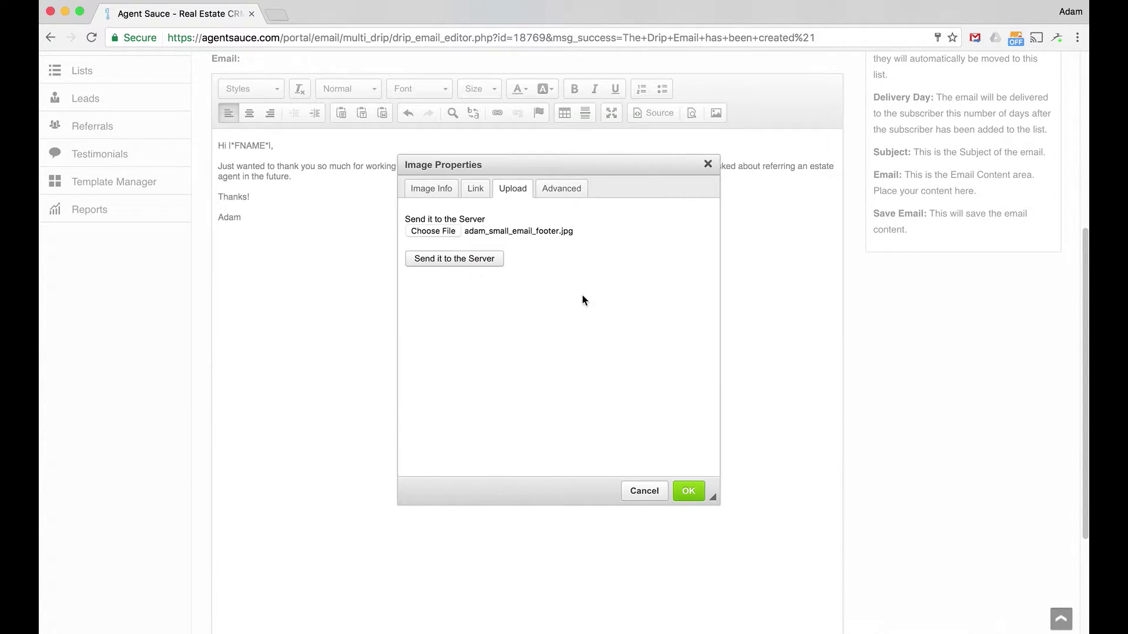
{"action": "left_click", "coordinate": [488, 264]}
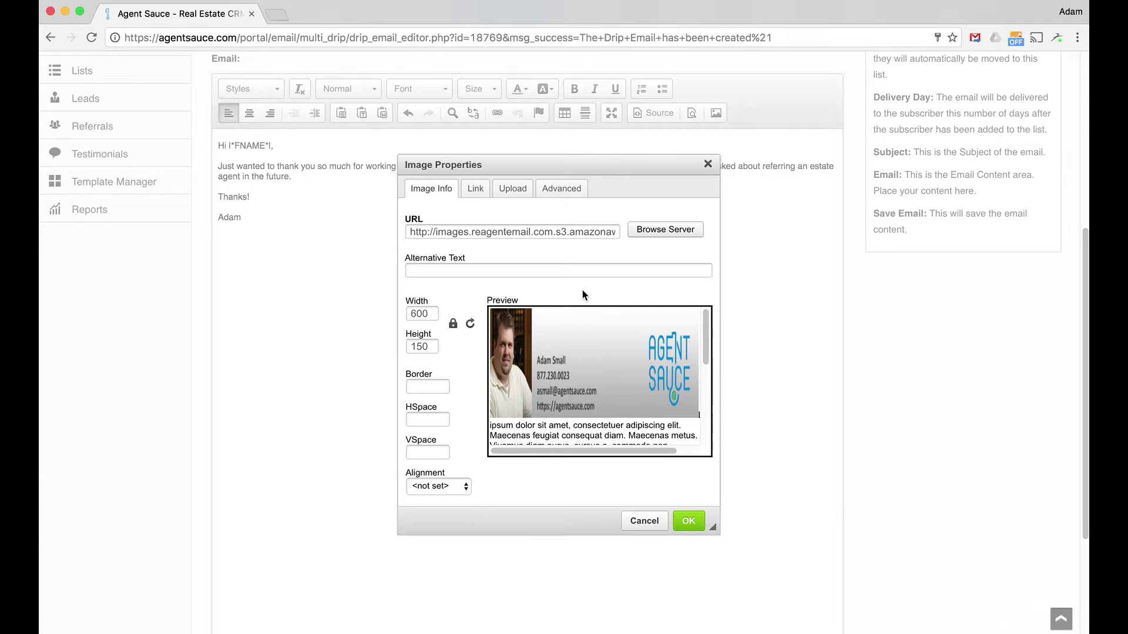
{"action": "left_click", "coordinate": [689, 525]}
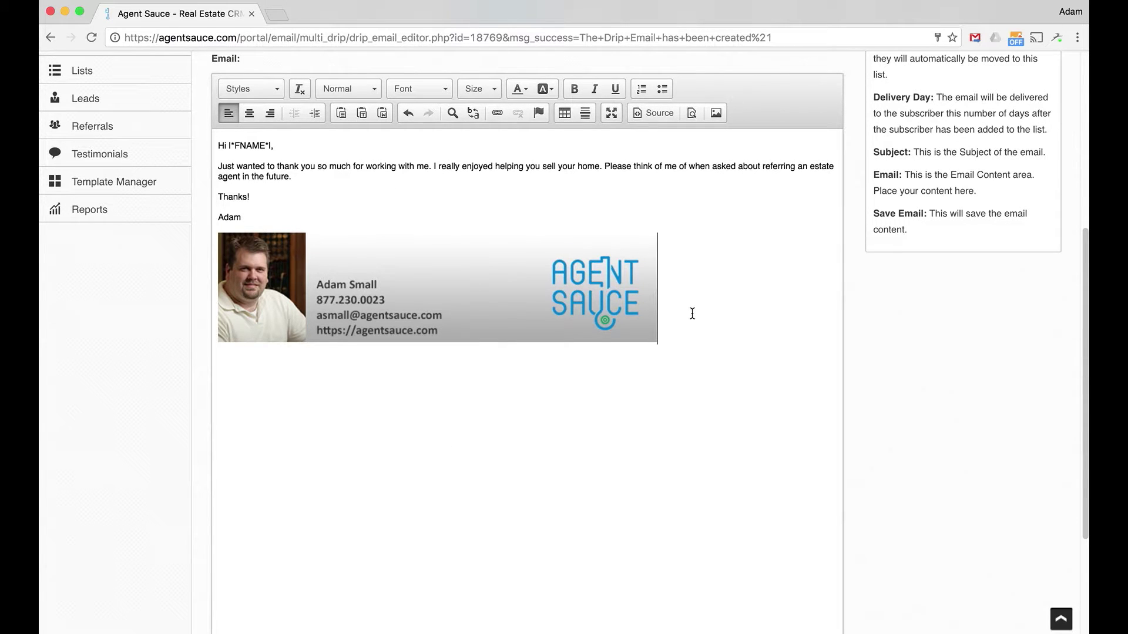
{"action": "scroll", "coordinate": [696, 314], "scroll_direction": "up", "scroll_amount": 5}
Step: Save the day-1 Congratulations email with Save Email
{"action": "scroll", "coordinate": [713, 341], "scroll_direction": "down", "scroll_amount": 2}
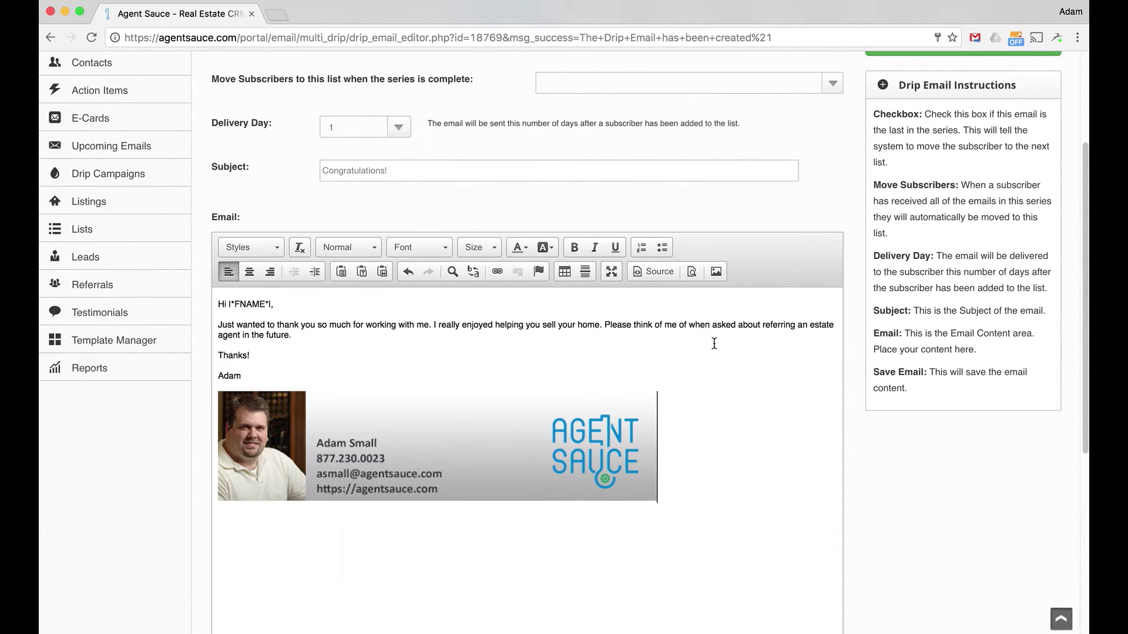
{"action": "scroll", "coordinate": [714, 342], "scroll_direction": "down", "scroll_amount": 1}
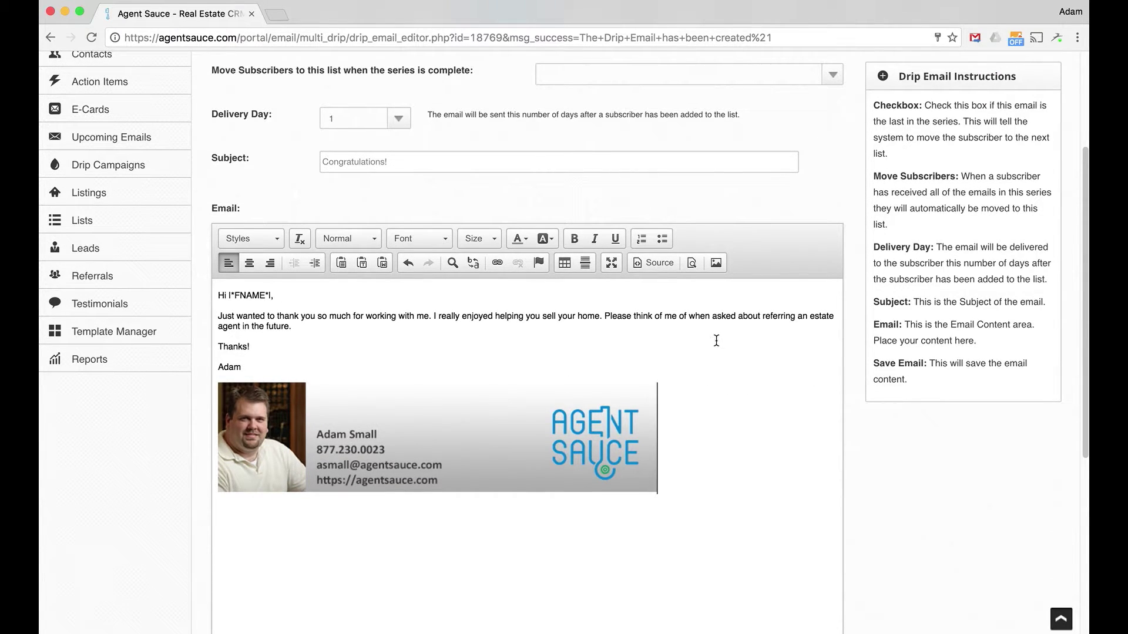
{"action": "scroll", "coordinate": [716, 342], "scroll_direction": "up", "scroll_amount": 1}
{"action": "scroll", "coordinate": [716, 342], "scroll_direction": "up", "scroll_amount": 2}
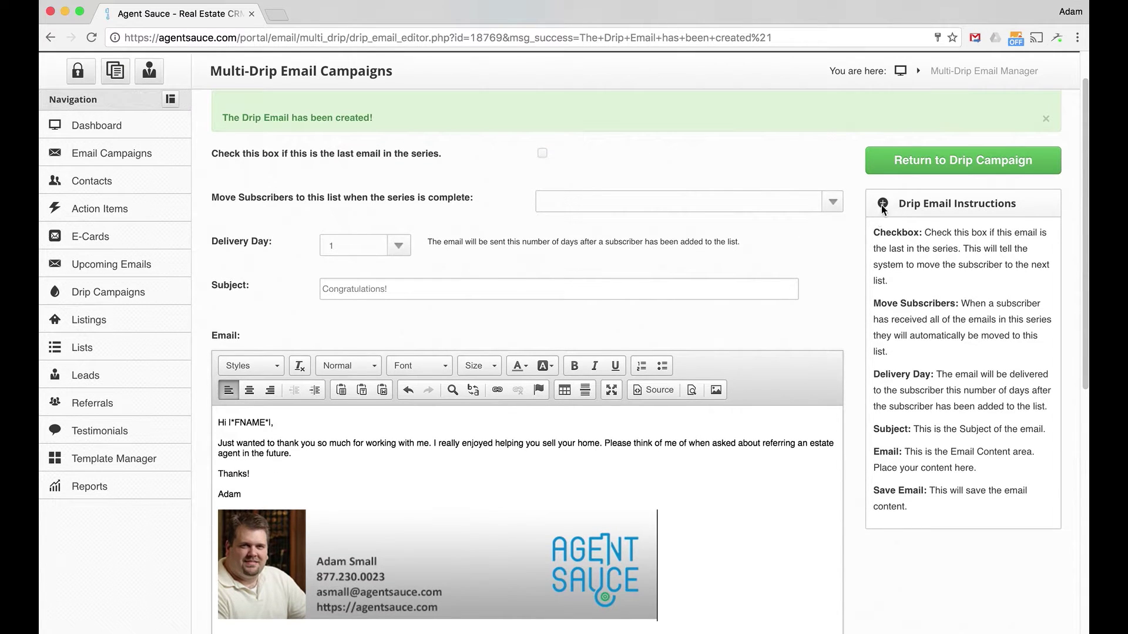
{"action": "scroll", "coordinate": [787, 291], "scroll_direction": "down", "scroll_amount": 8}
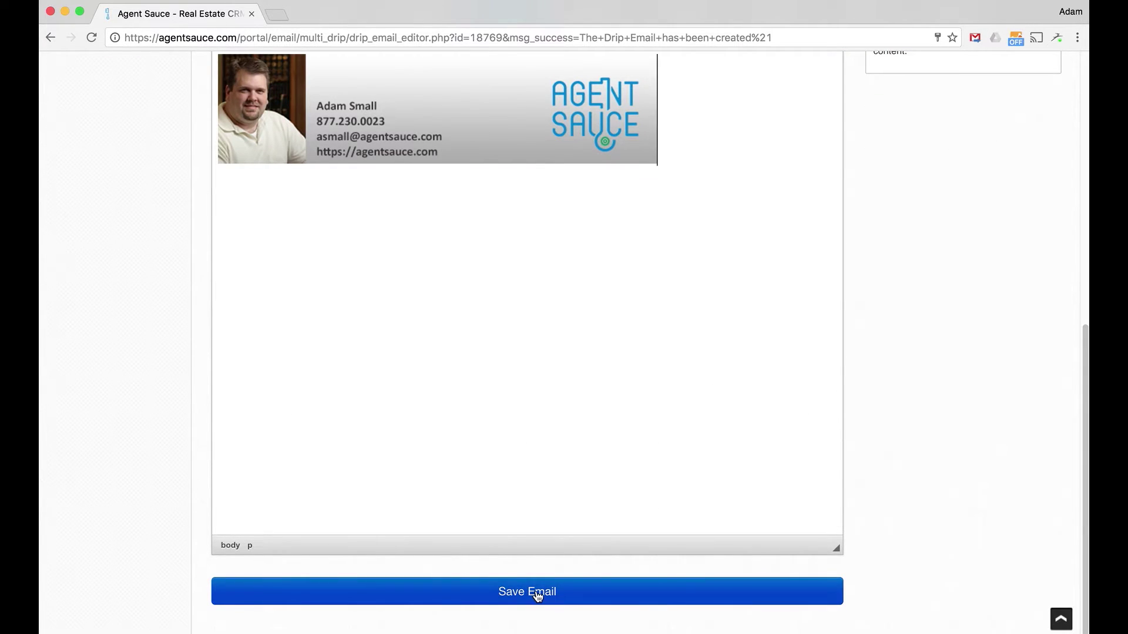
{"action": "left_click", "coordinate": [536, 592]}
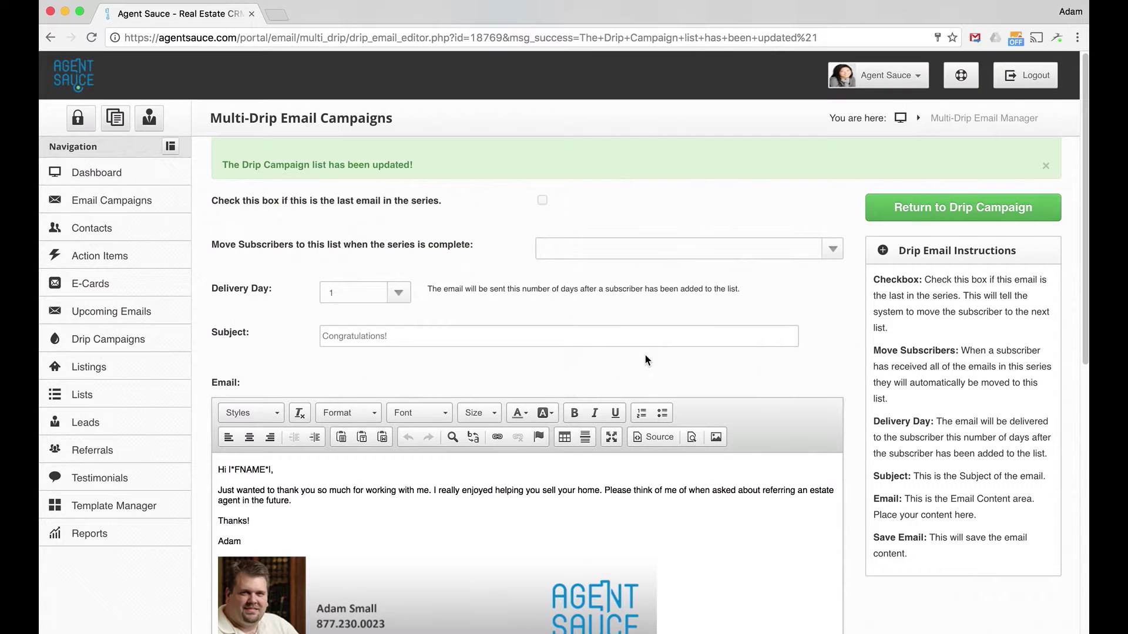
{"action": "scroll", "coordinate": [679, 345], "scroll_direction": "down", "scroll_amount": 1}
{"action": "scroll", "coordinate": [682, 344], "scroll_direction": "down", "scroll_amount": 8}
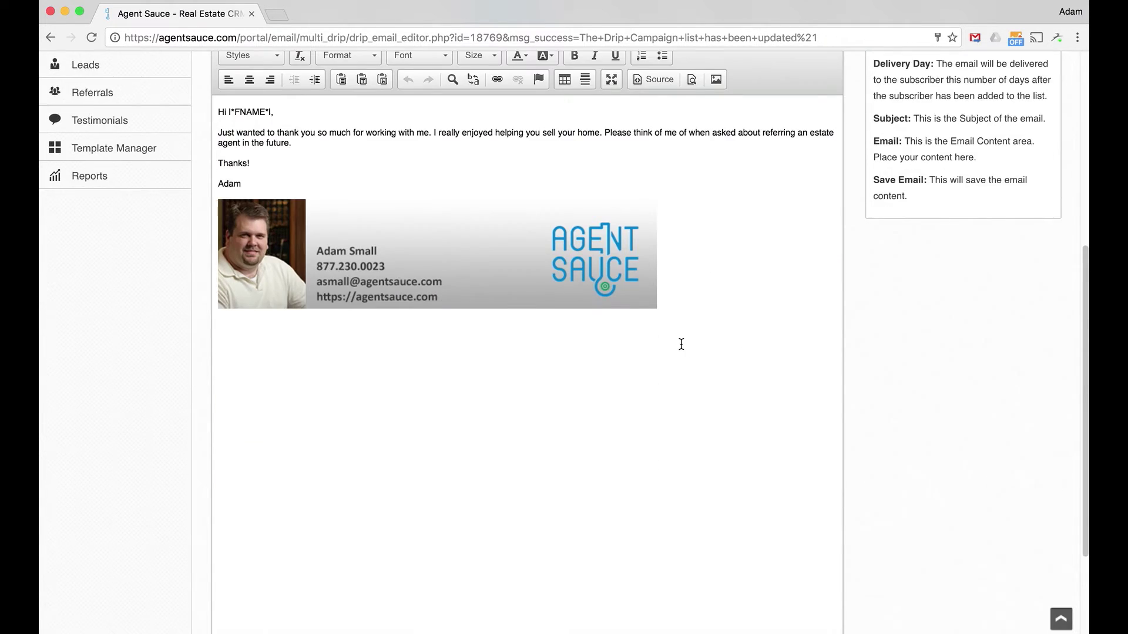
{"action": "scroll", "coordinate": [682, 345], "scroll_direction": "up", "scroll_amount": 7}
{"action": "scroll", "coordinate": [682, 345], "scroll_direction": "up", "scroll_amount": 3}
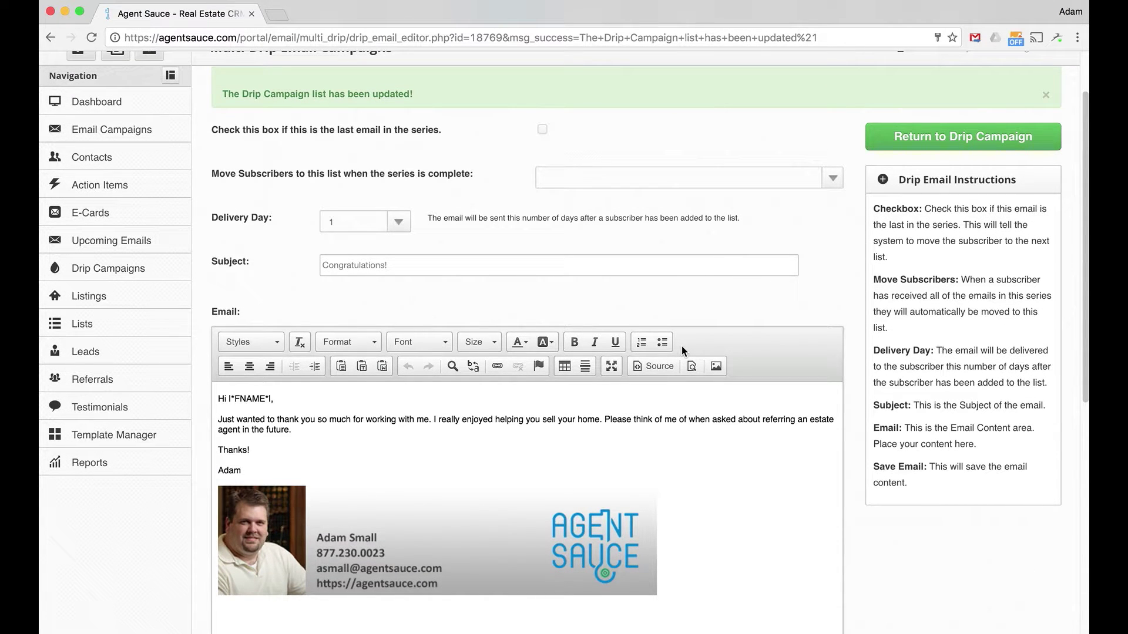
Step: Return to the Closed Sellers campaign overview and add a second drip email
{"action": "left_click", "coordinate": [935, 141]}
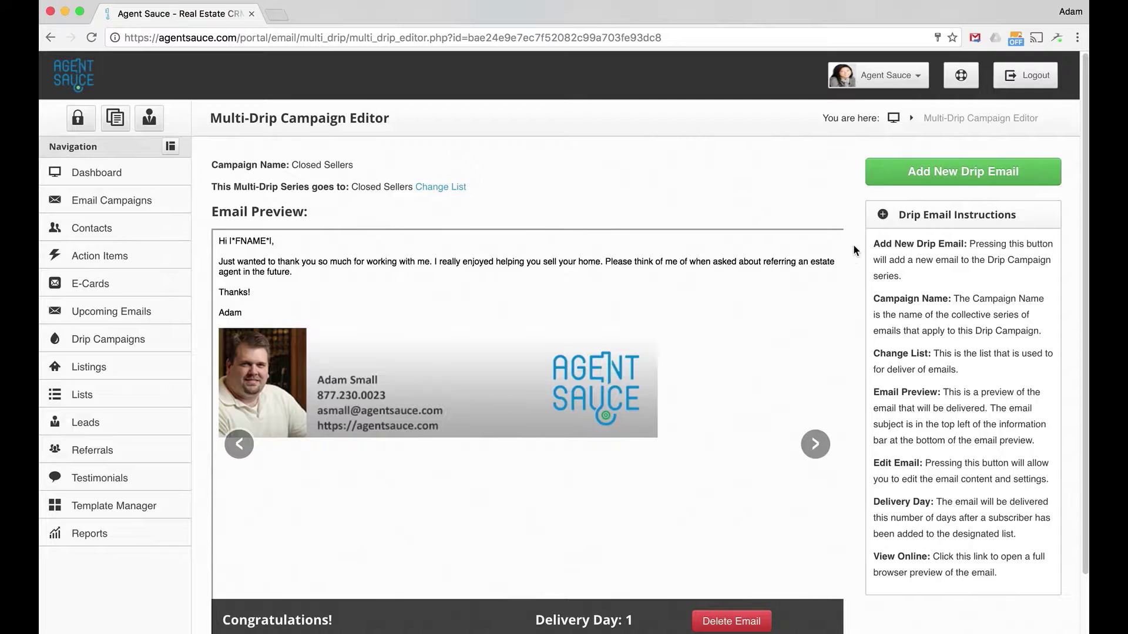
{"action": "scroll", "coordinate": [684, 294], "scroll_direction": "down", "scroll_amount": 1}
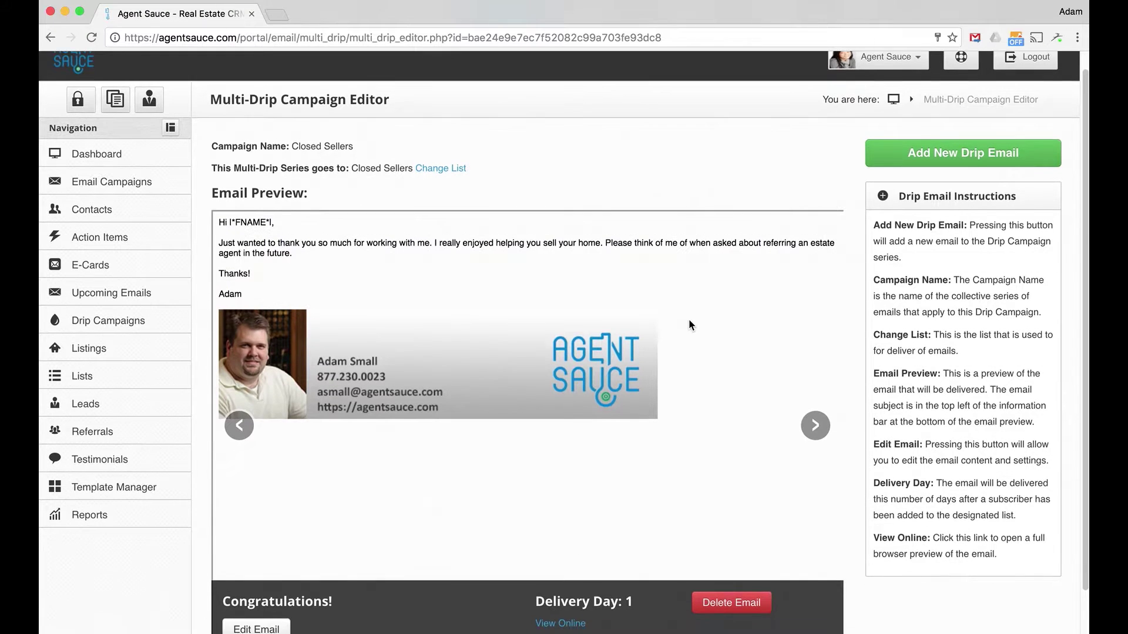
{"action": "scroll", "coordinate": [688, 323], "scroll_direction": "down", "scroll_amount": 3}
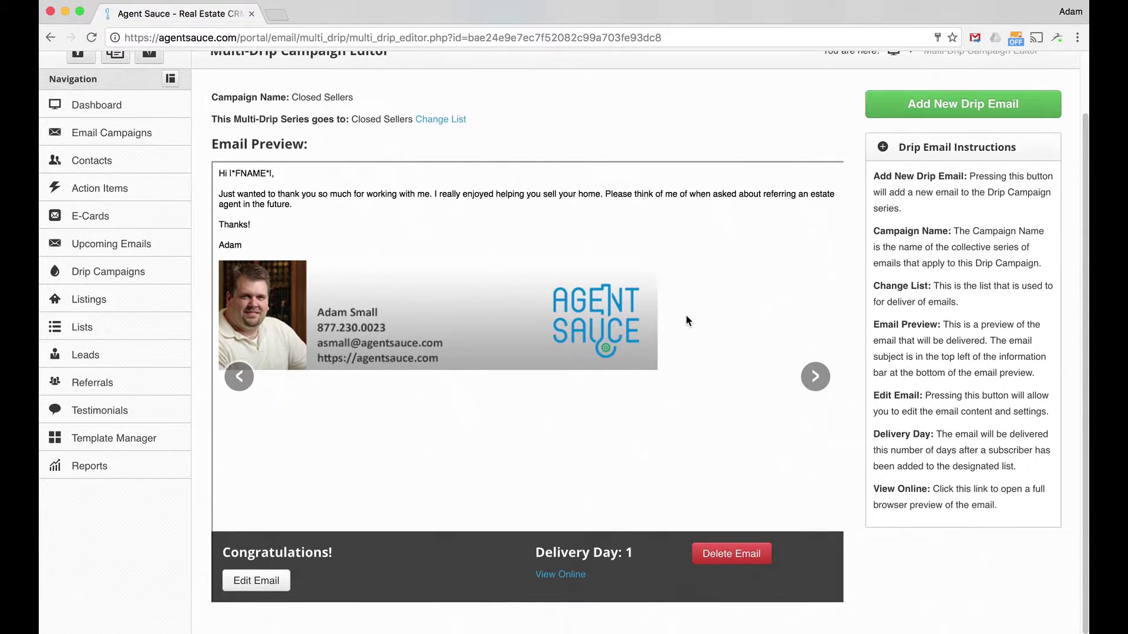
{"action": "scroll", "coordinate": [714, 306], "scroll_direction": "up", "scroll_amount": 4}
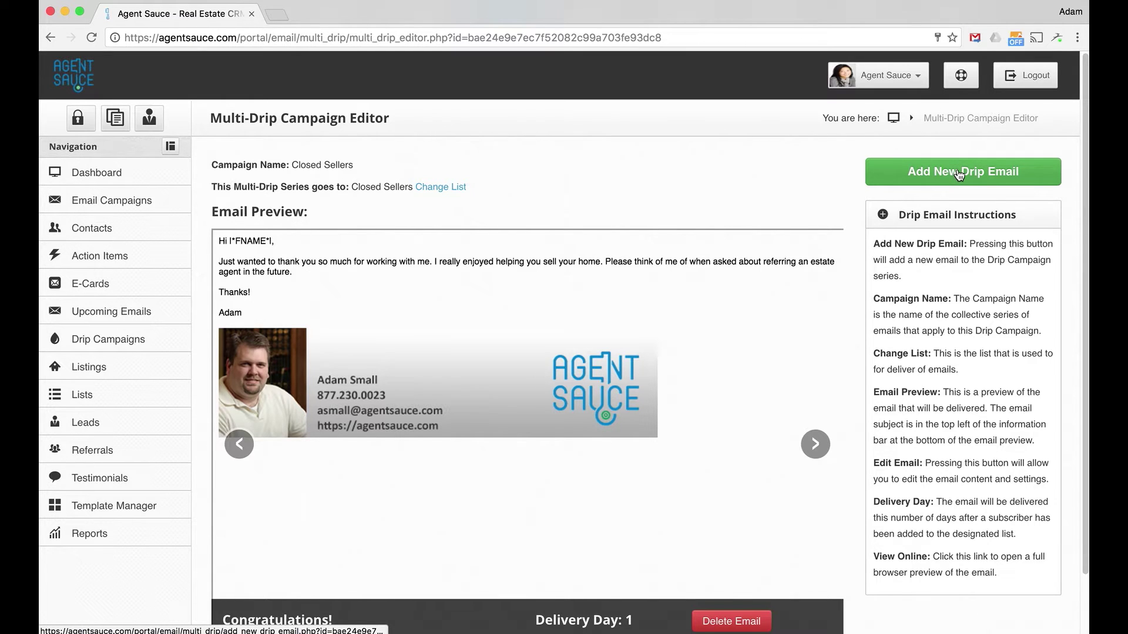
{"action": "left_click", "coordinate": [959, 172]}
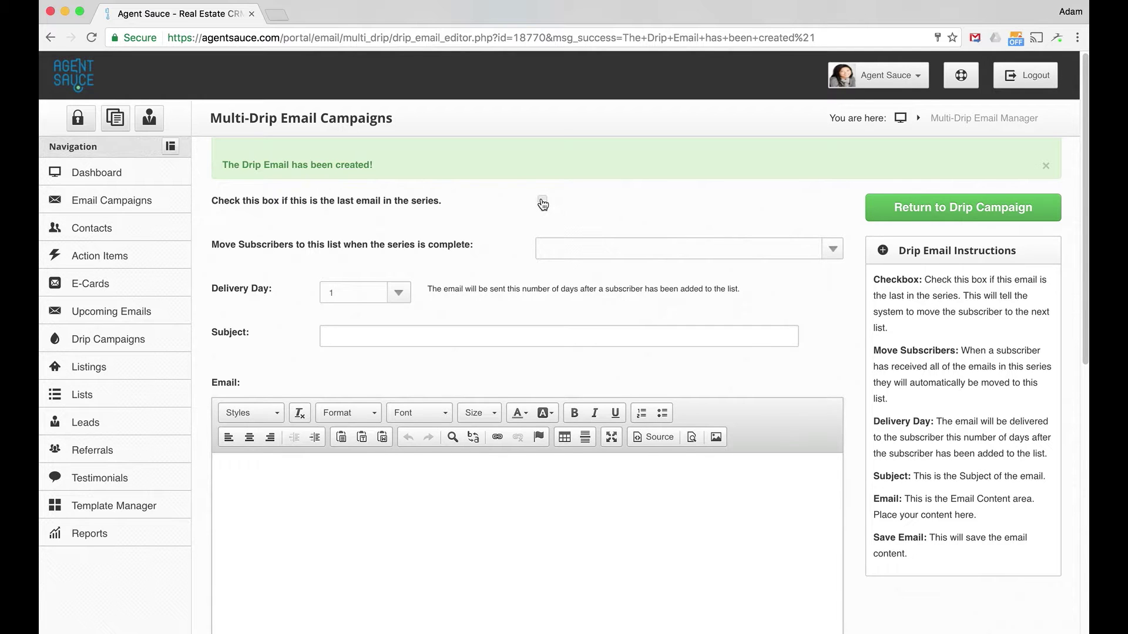
Step: Mark the email as last in the series, moving finished subscribers to Newsletter
{"action": "left_click", "coordinate": [542, 201]}
{"action": "left_click", "coordinate": [607, 251]}
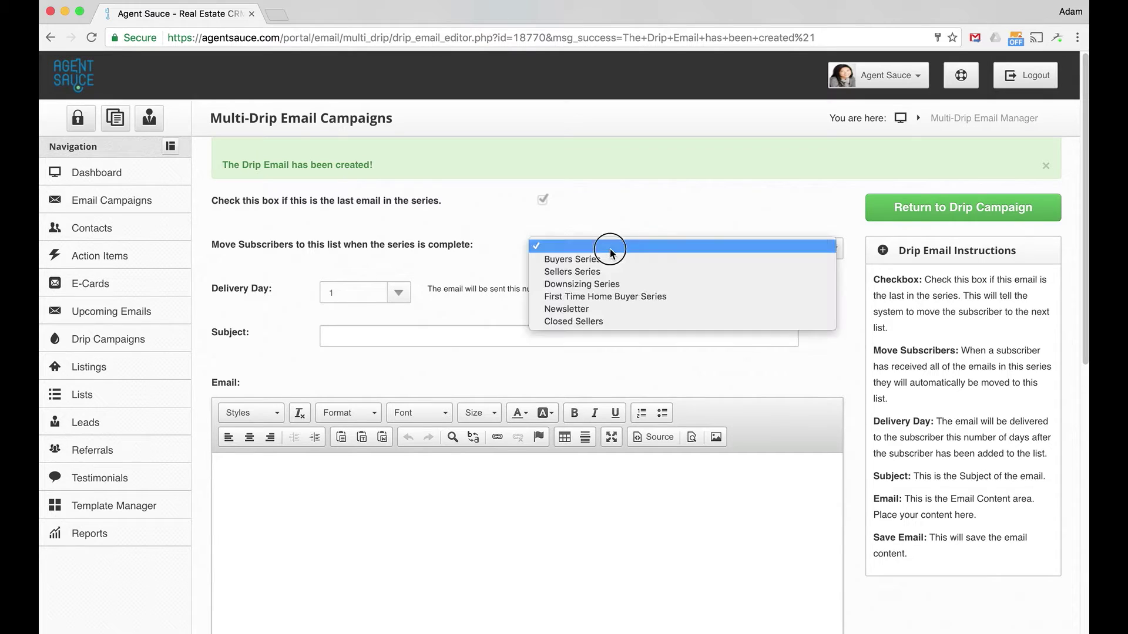
{"action": "left_click", "coordinate": [614, 310]}
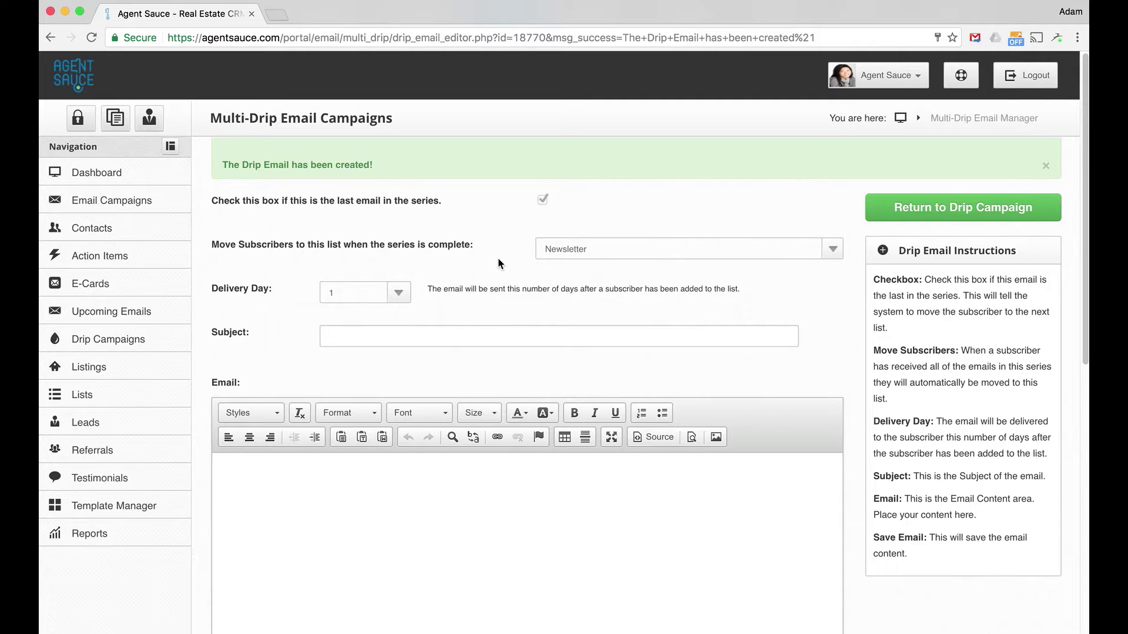
Step: Set Delivery Day to 15 and enter the subject 'Reminder'
{"action": "left_click", "coordinate": [399, 294]}
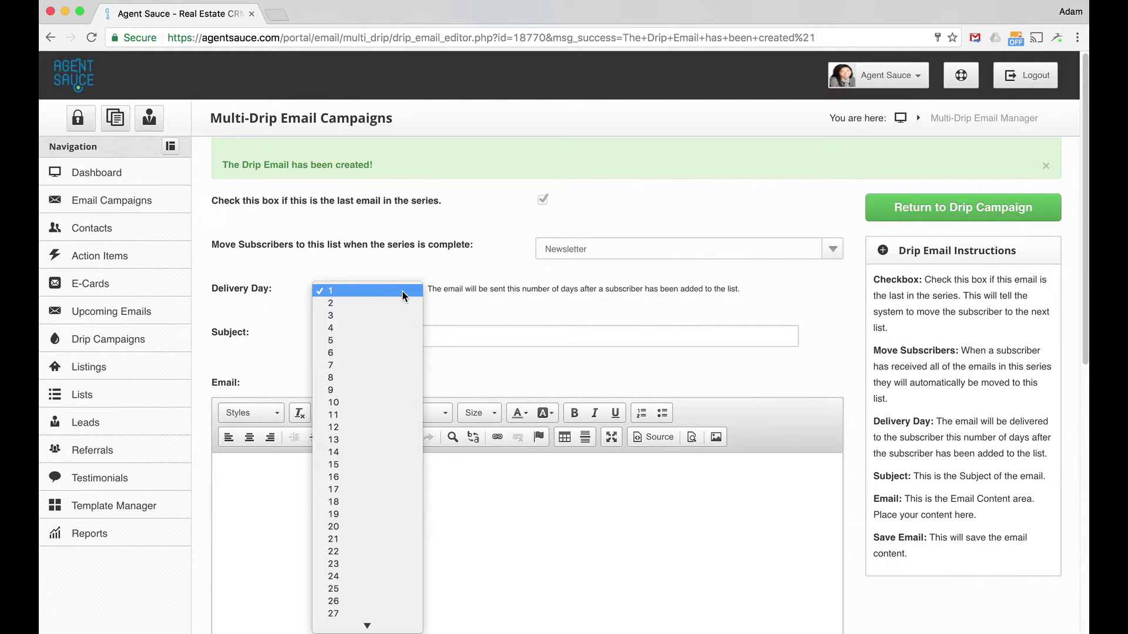
{"action": "left_click", "coordinate": [370, 465]}
{"action": "left_click", "coordinate": [405, 339]}
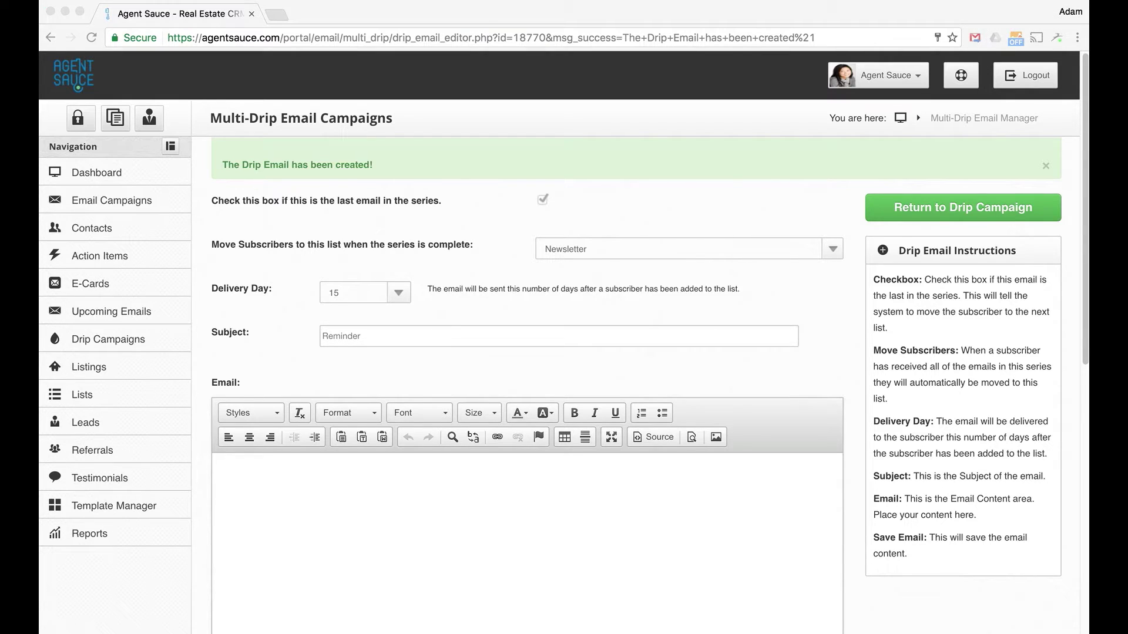
{"action": "left_click", "coordinate": [304, 483]}
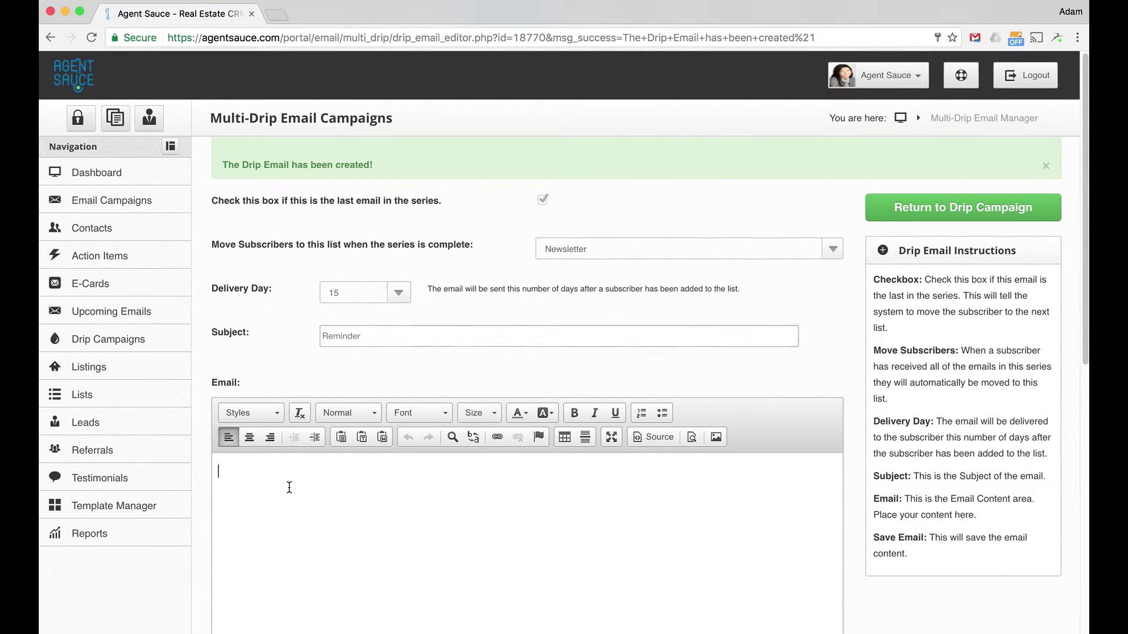
Step: Paste the file-tax-papers-within-30-days message with sign-off, then upload and insert the footer JPG below it
{"action": "type", "text": "Hi |*FNAME*|, Just wanted to remind you to remember to file your tax papers. They are due within 30 days of selling your home. Please let me know if you need anything else. Thanks, Adam"}
{"action": "scroll", "coordinate": [388, 507], "scroll_direction": "down", "scroll_amount": 3}
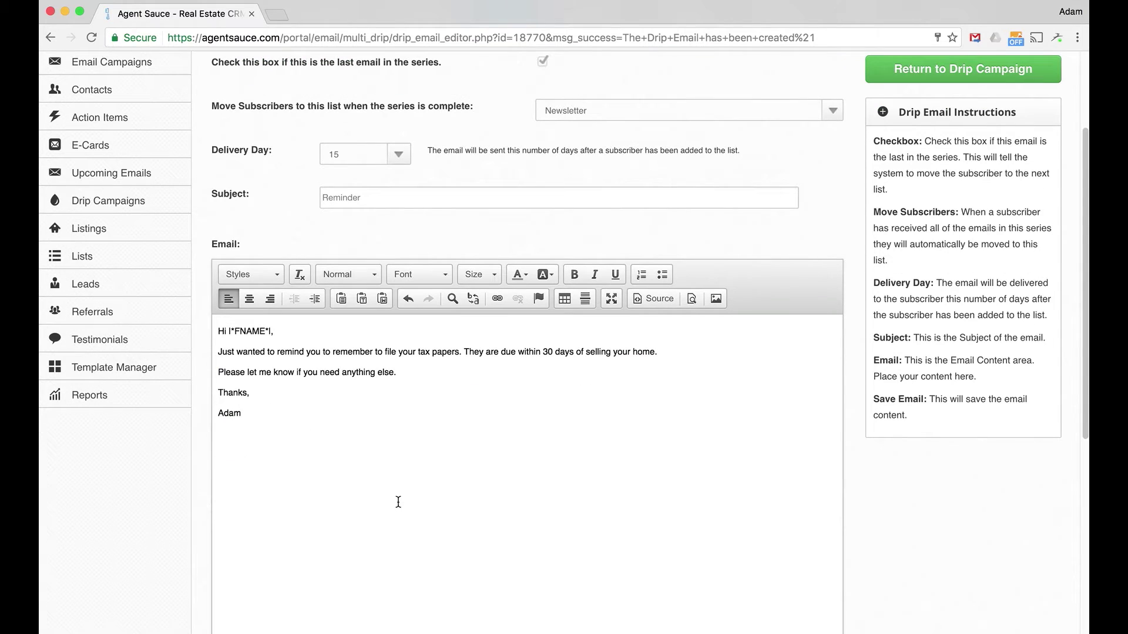
{"action": "left_click", "coordinate": [716, 298]}
{"action": "left_click", "coordinate": [514, 189]}
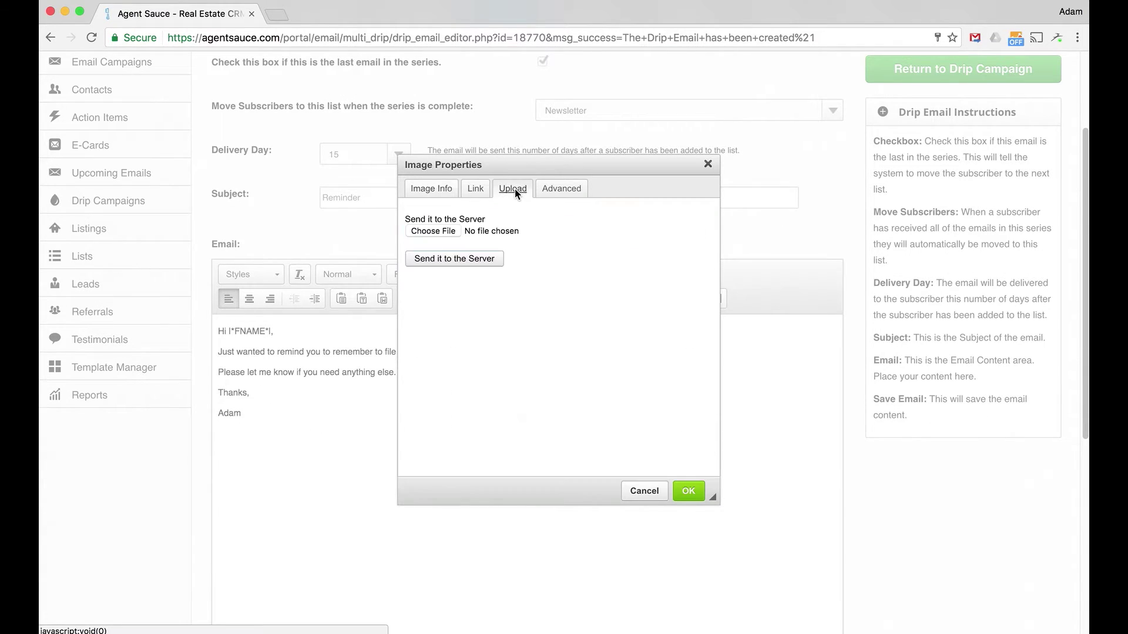
{"action": "left_click", "coordinate": [477, 231]}
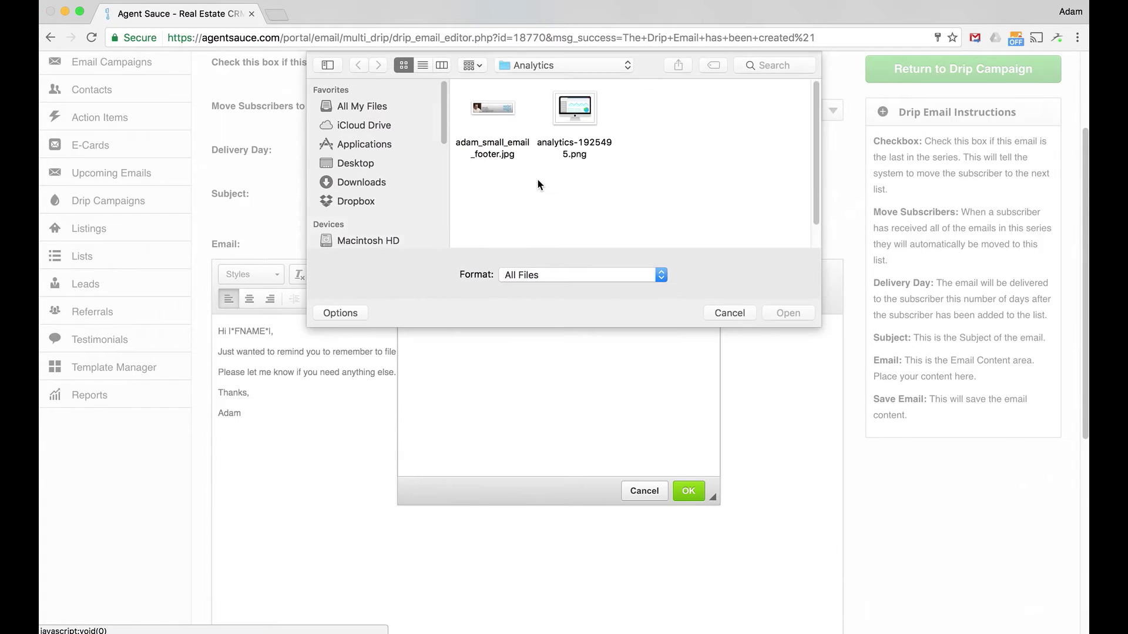
{"action": "left_click", "coordinate": [514, 125]}
{"action": "left_click", "coordinate": [788, 313]}
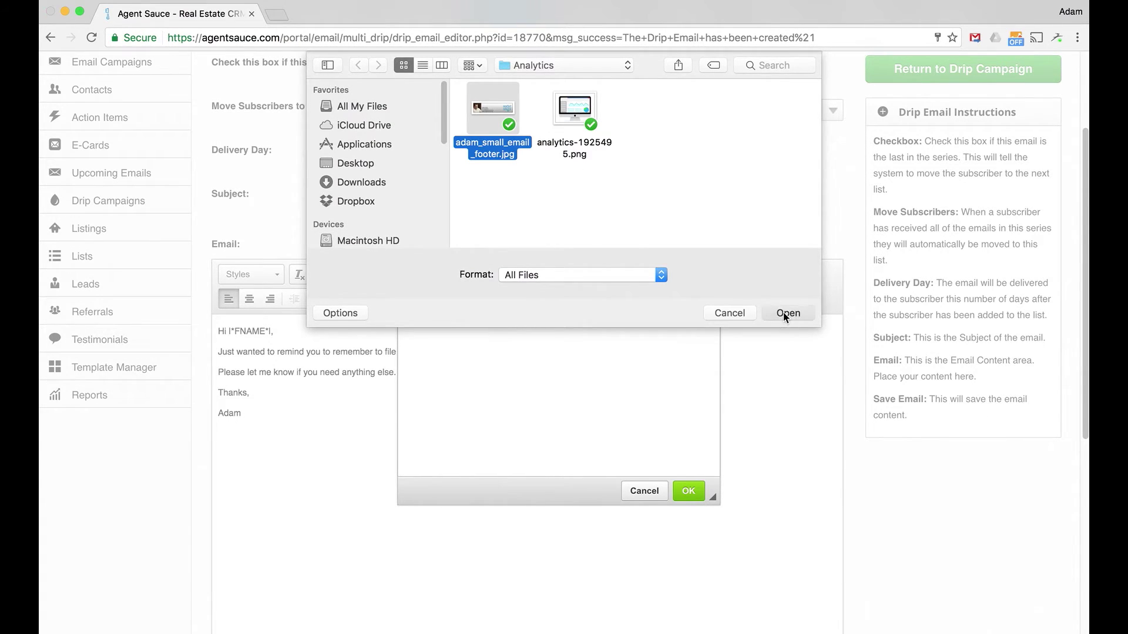
{"action": "left_click", "coordinate": [481, 260]}
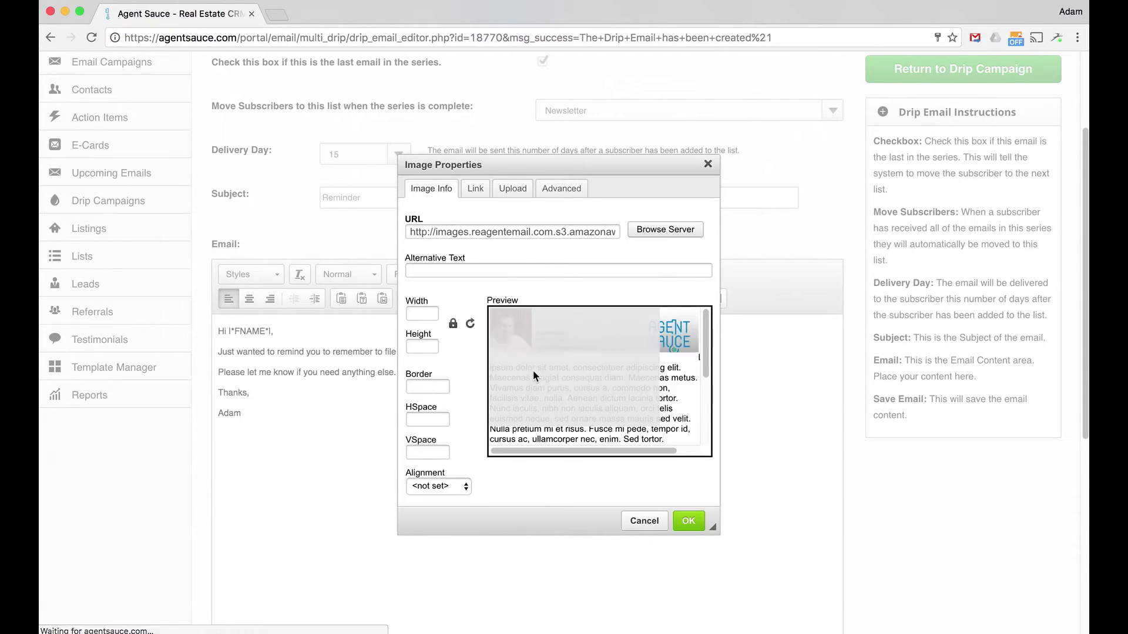
{"action": "left_click", "coordinate": [690, 523]}
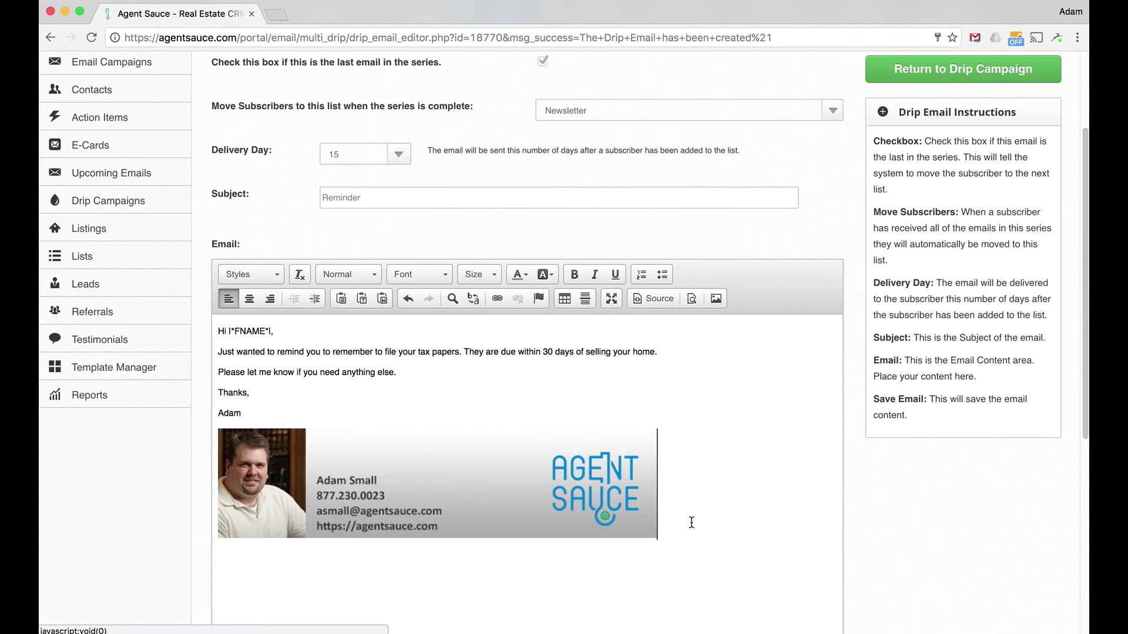
{"action": "scroll", "coordinate": [725, 454], "scroll_direction": "down", "scroll_amount": 1}
Step: Save the Reminder email with Save Email, returning to the Closed Sellers campaign editor
{"action": "scroll", "coordinate": [725, 450], "scroll_direction": "up", "scroll_amount": 5}
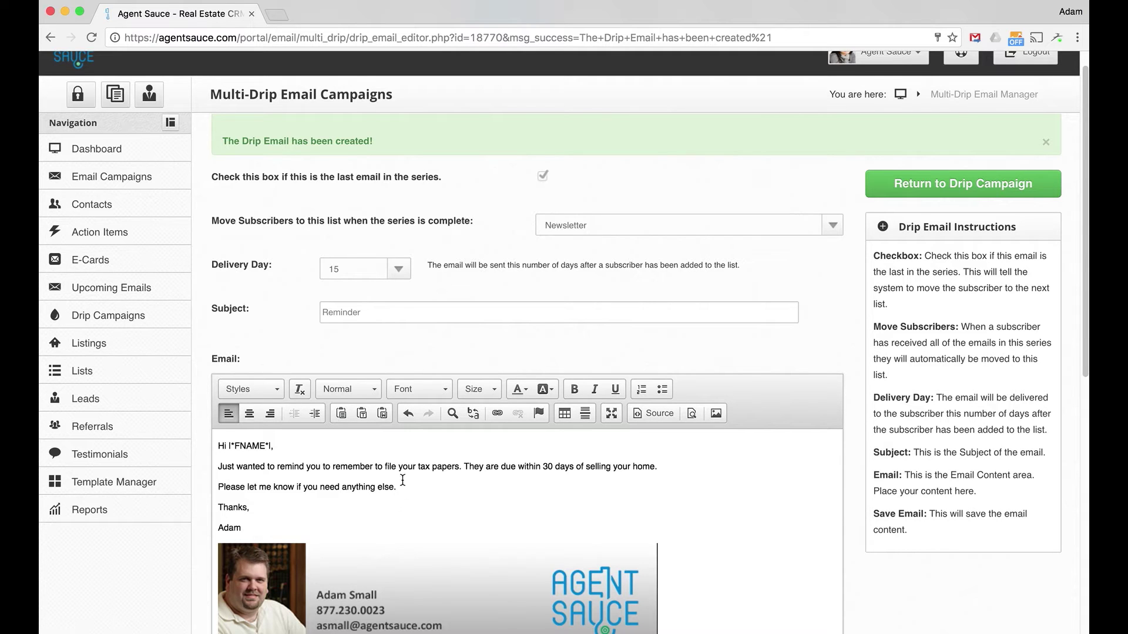
{"action": "scroll", "coordinate": [421, 496], "scroll_direction": "down", "scroll_amount": 2}
{"action": "scroll", "coordinate": [421, 497], "scroll_direction": "down", "scroll_amount": 6}
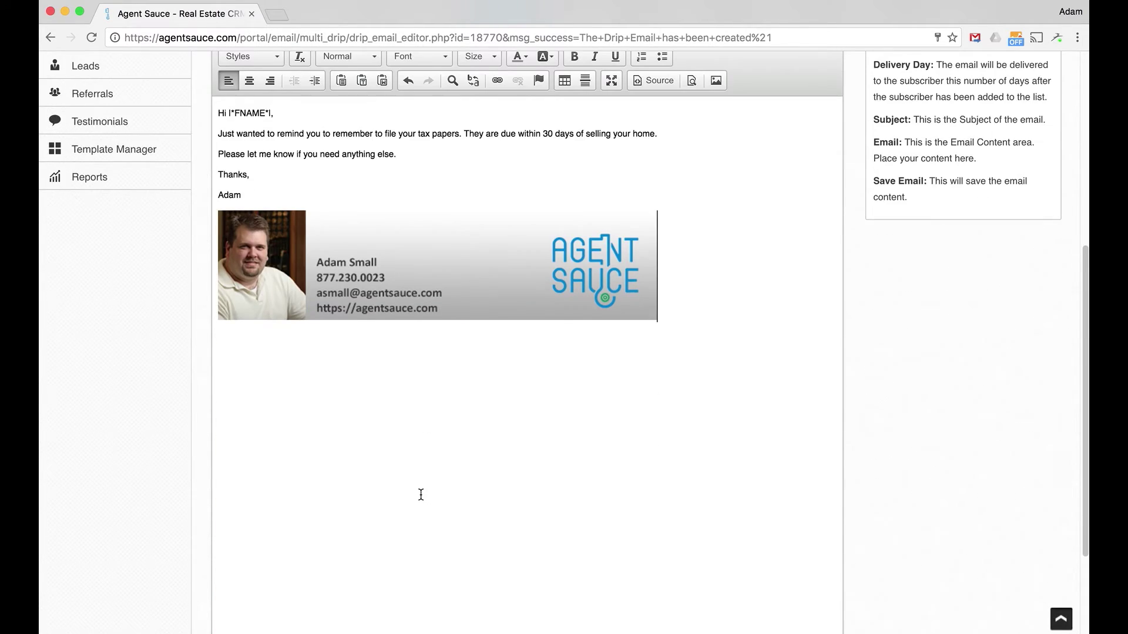
{"action": "left_click", "coordinate": [527, 594]}
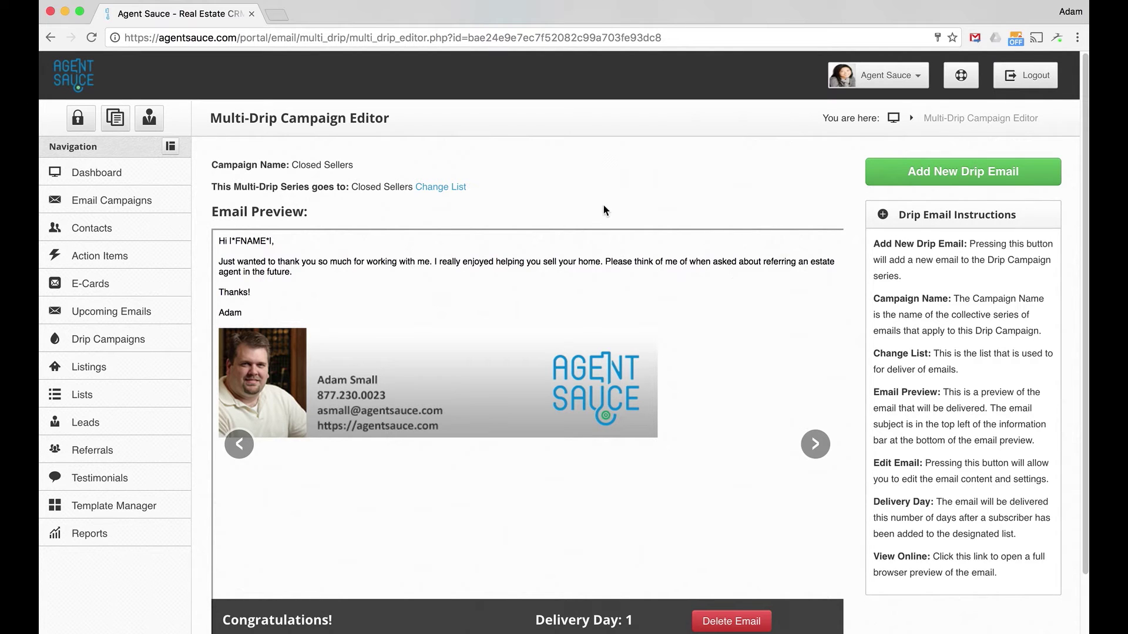
Step: Advance the Email Preview carousel from the Congratulations! email to the day-15 Reminder email
{"action": "scroll", "coordinate": [622, 217], "scroll_direction": "down", "scroll_amount": 2}
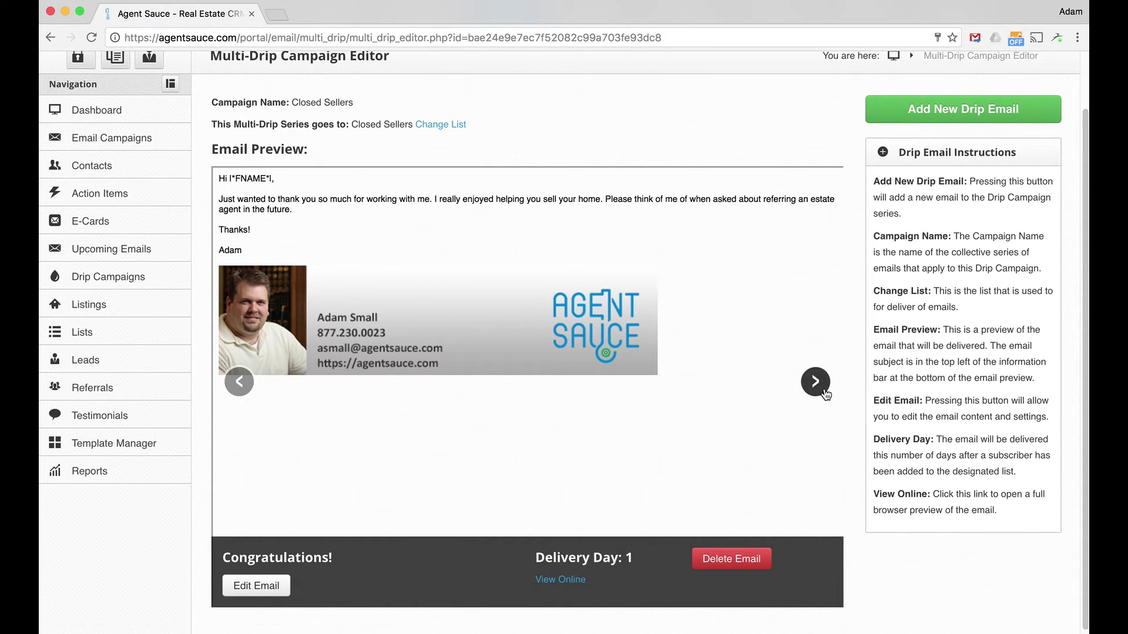
{"action": "left_click", "coordinate": [821, 386]}
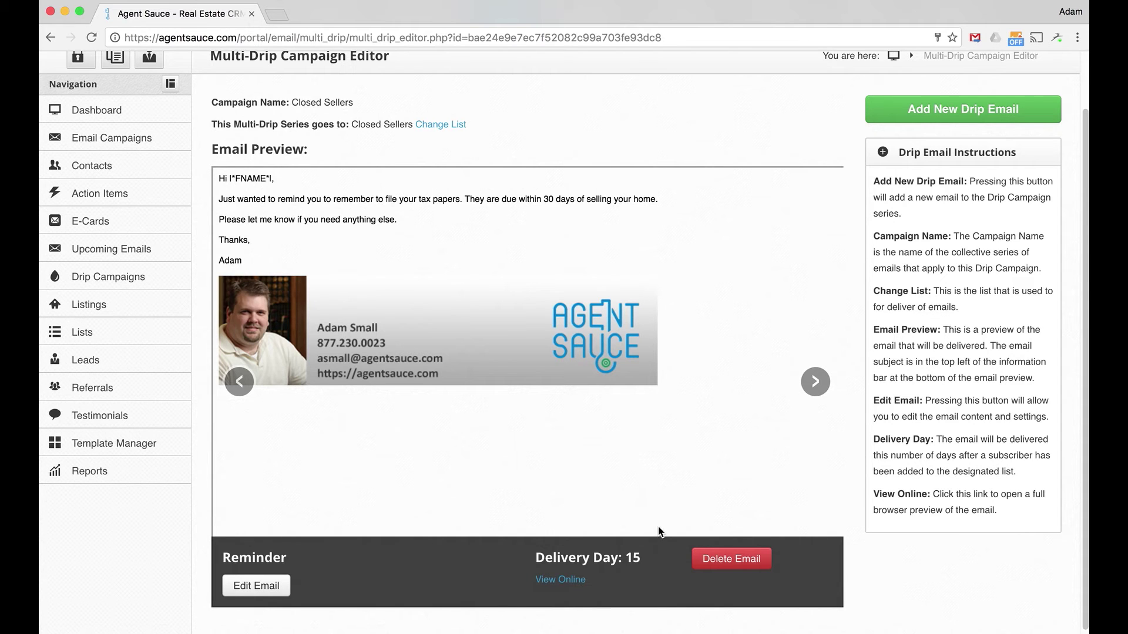
{"action": "scroll", "coordinate": [698, 376], "scroll_direction": "up", "scroll_amount": 2}
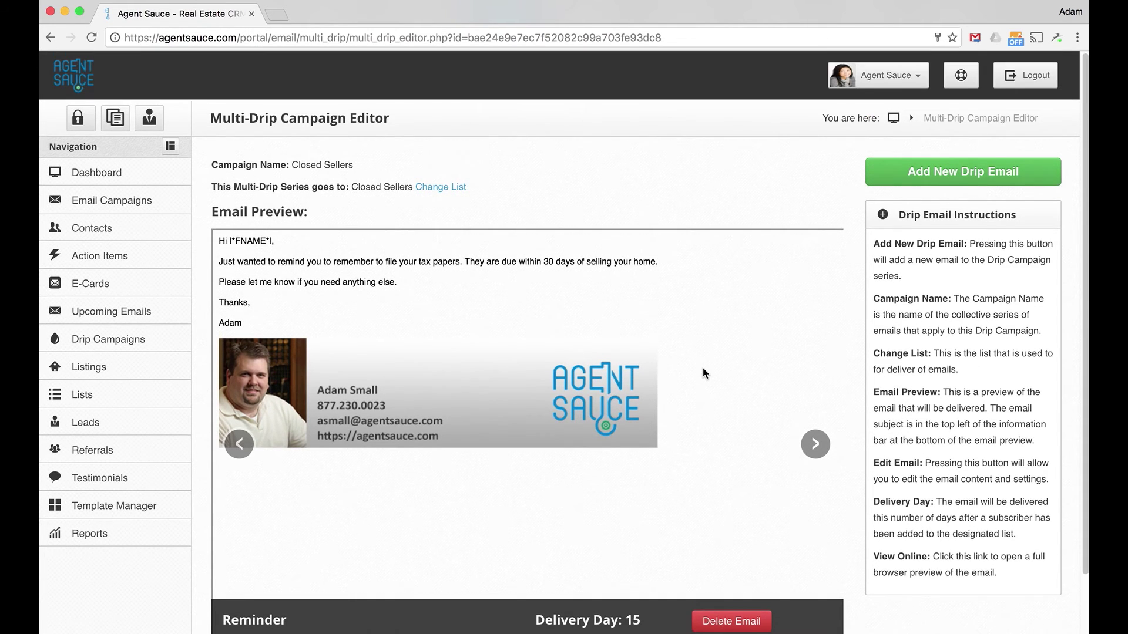
{"action": "scroll", "coordinate": [702, 382], "scroll_direction": "down", "scroll_amount": 1}
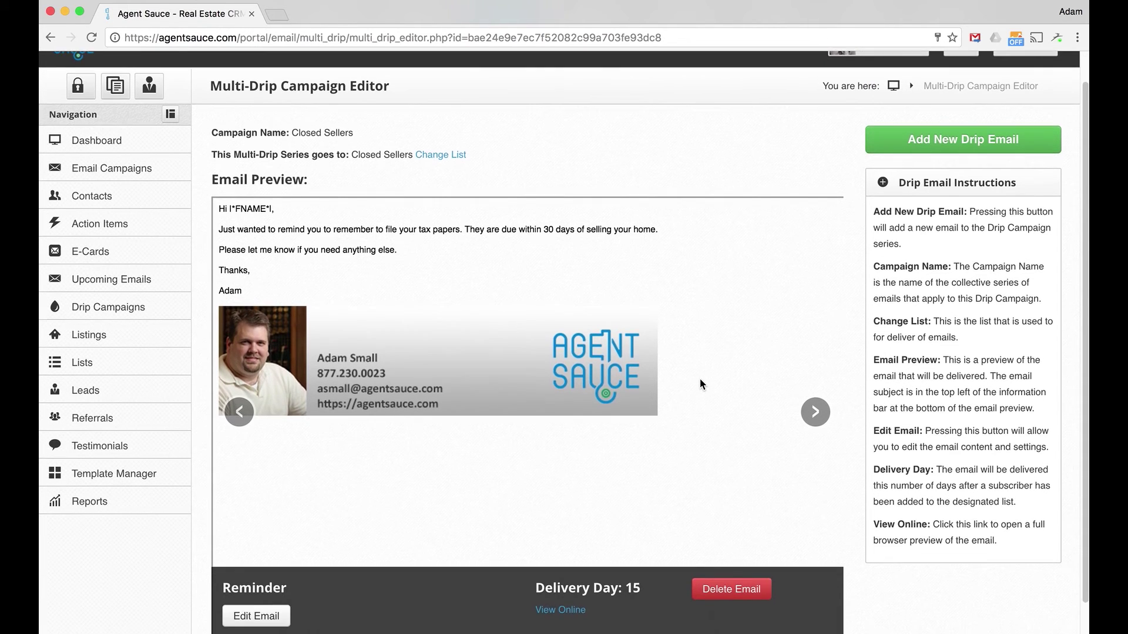